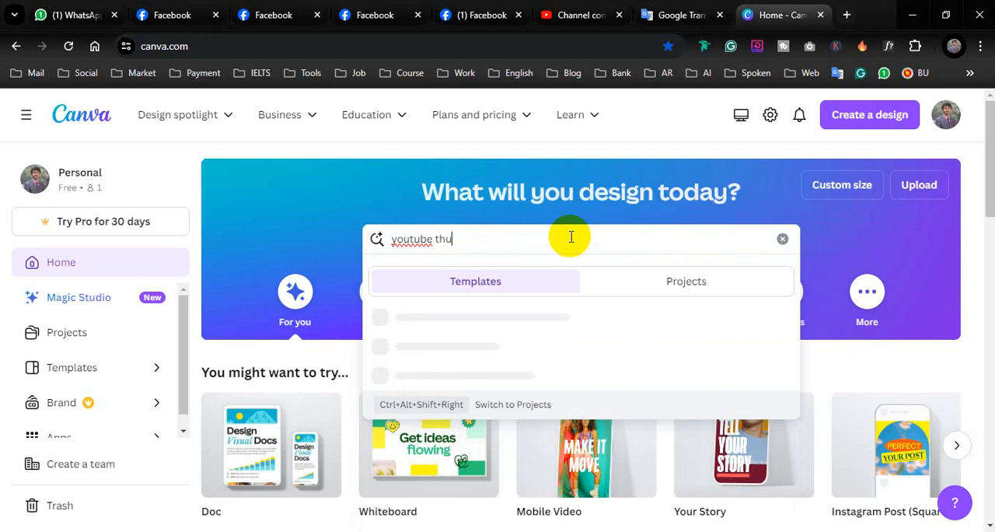
Step: Search the templates for "youtube thumbnails"
text(b)
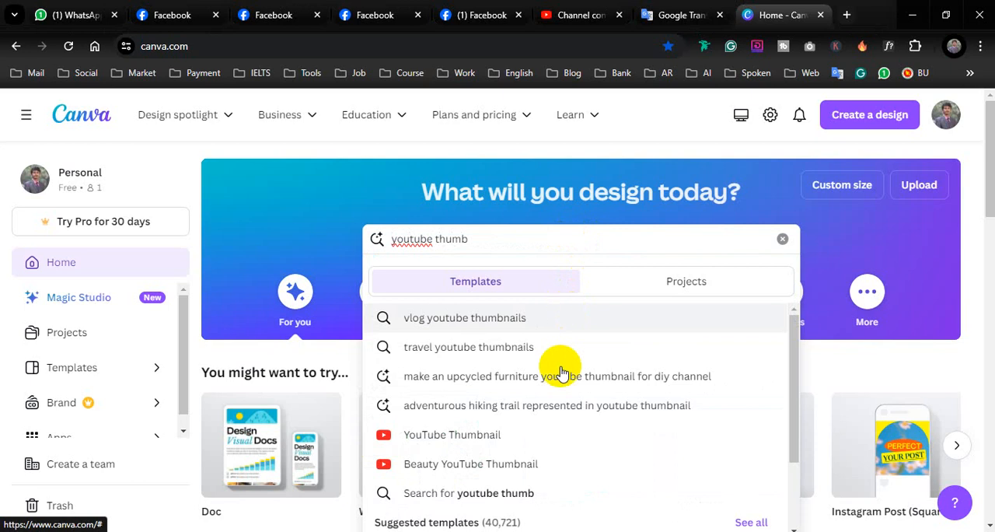
click(533, 321)
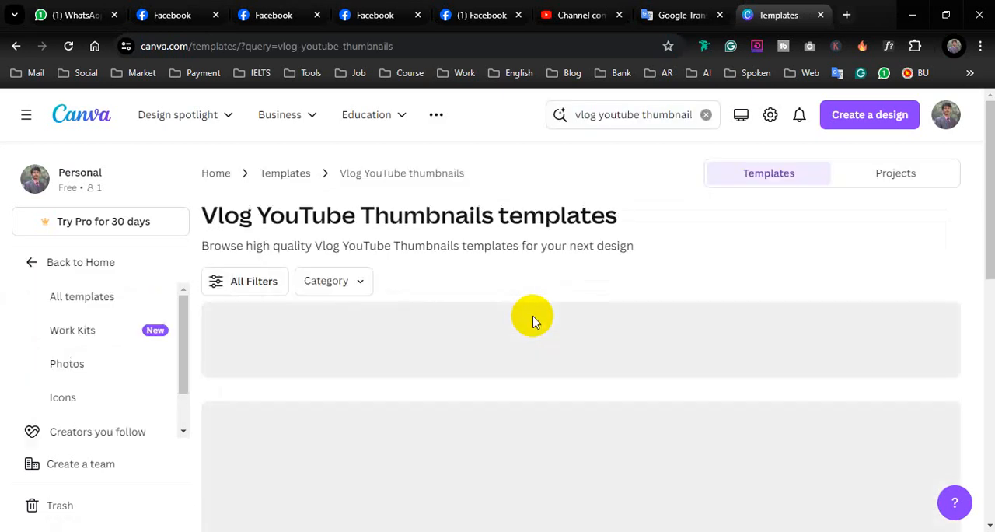
click(599, 117)
key(BackSpace)
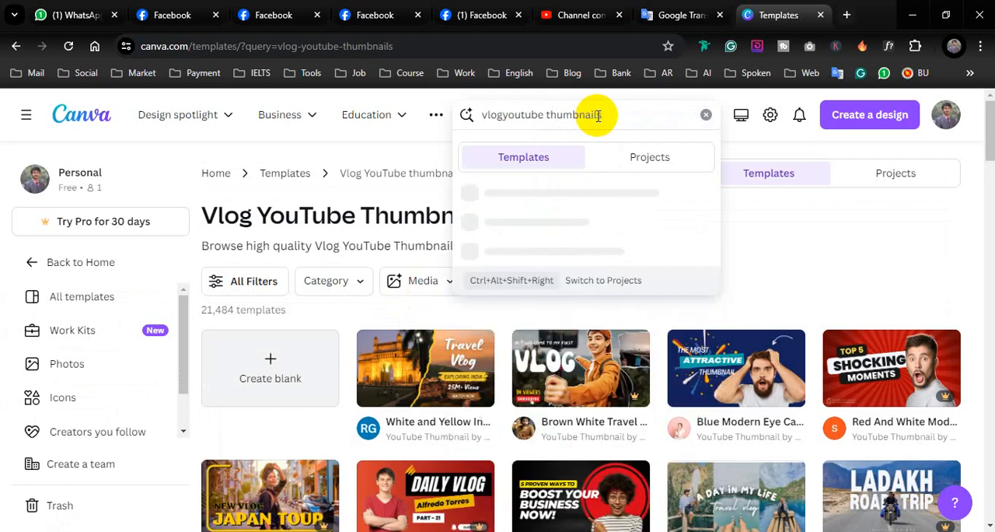
key(Return)
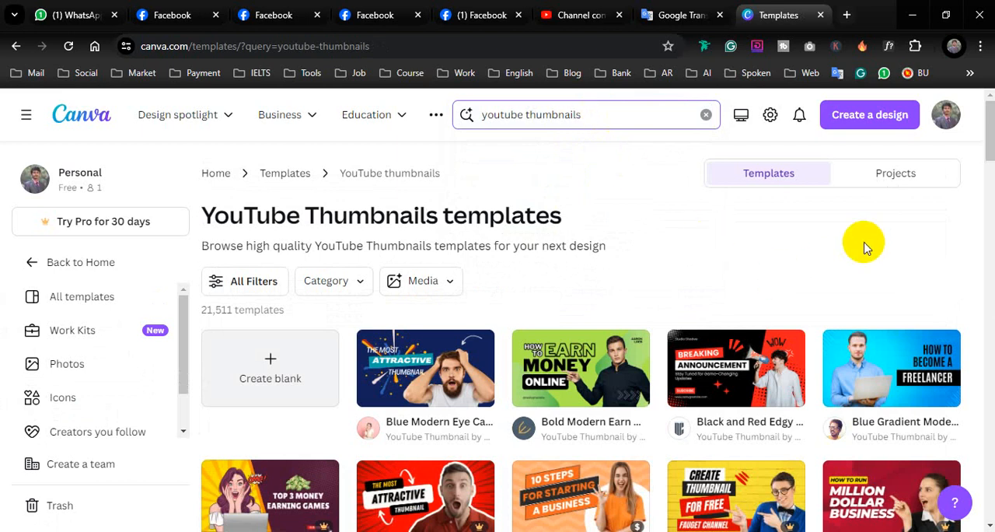
Step: Browse the thumbnail templates, preview the Black and Green Modern Youtube Thumbnail and return to the results
scroll(863, 243, down, 2)
scroll(863, 247, down, 2)
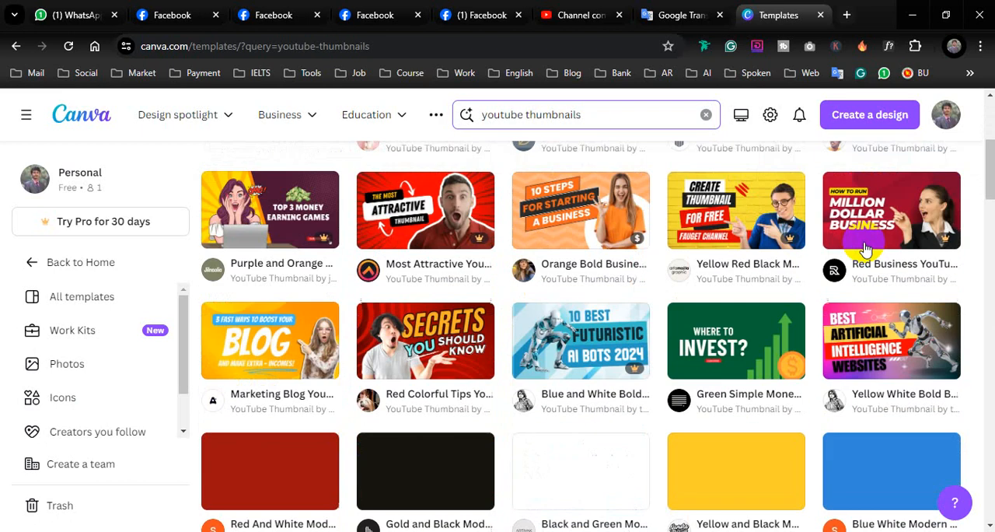
scroll(863, 248, down, 1)
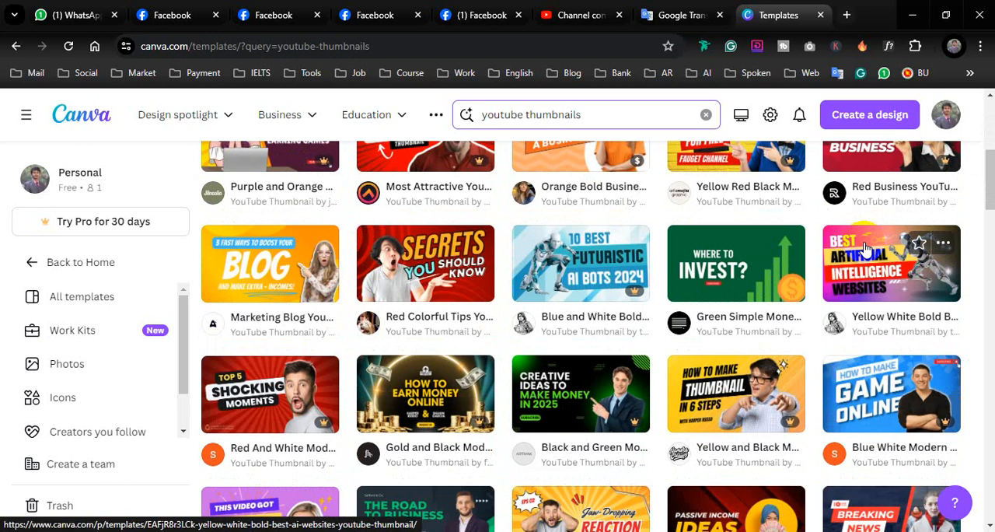
click(595, 398)
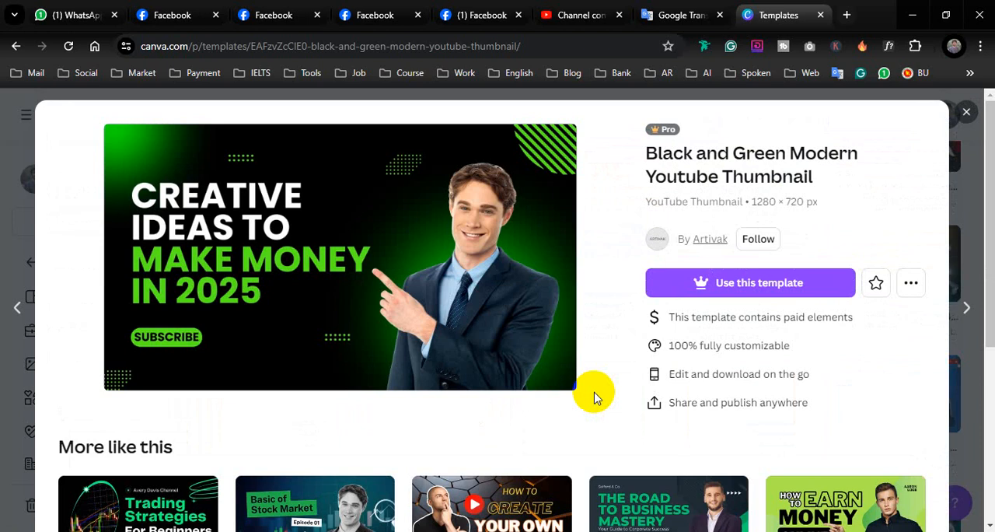
click(966, 112)
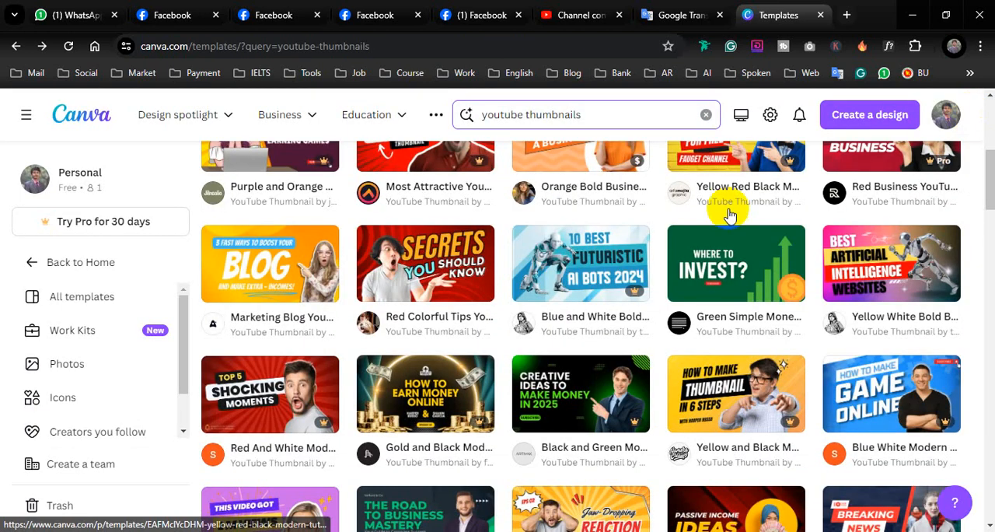
scroll(520, 298, up, 5)
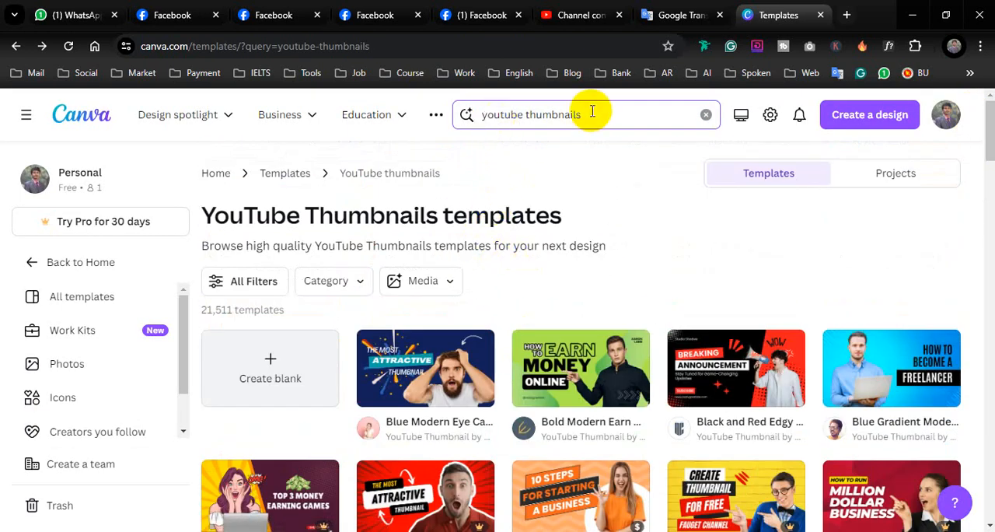
Step: Open the Blue Gradient Modern Freelancer YouTube Thumbnail template for customising
scroll(624, 288, down, 1)
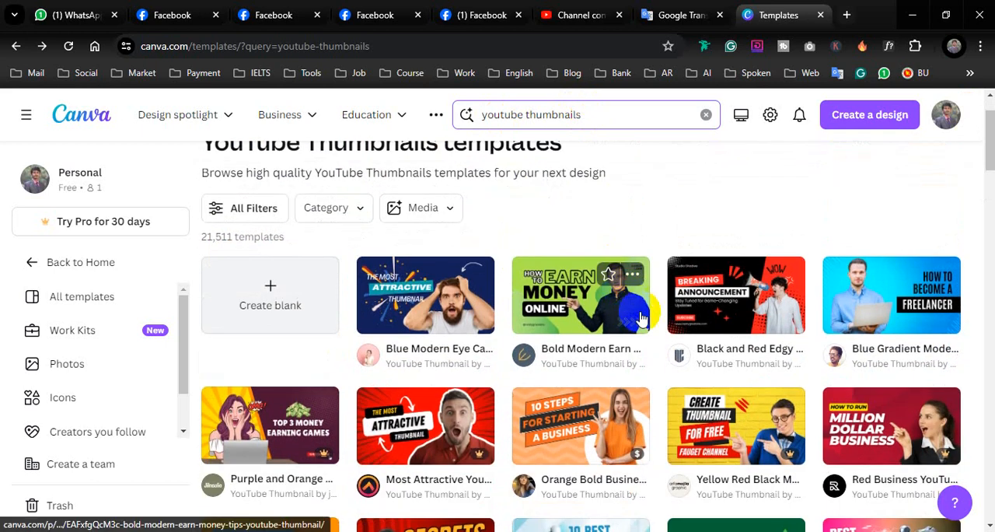
click(893, 317)
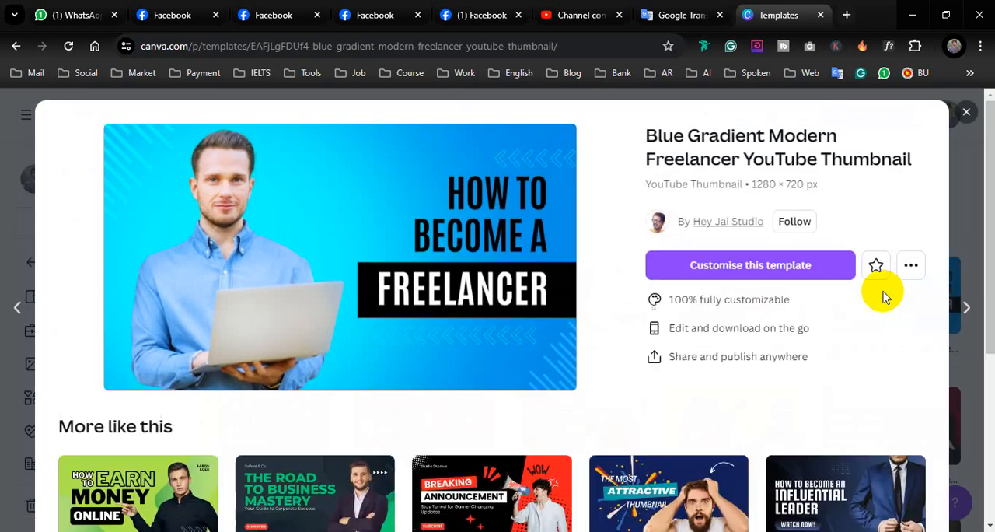
click(372, 210)
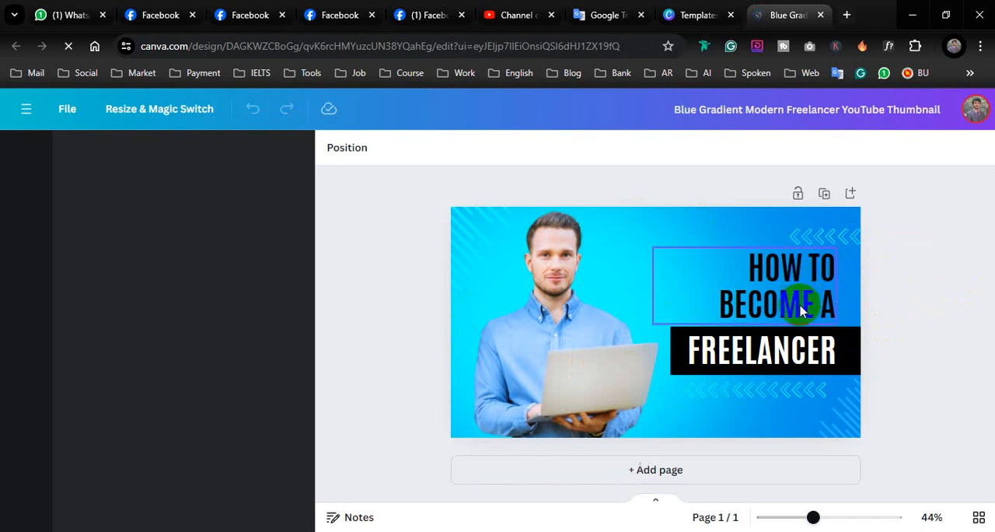
Step: Copy the words "Facebook Marketing" from the source text in the open Google Translate page
click(599, 14)
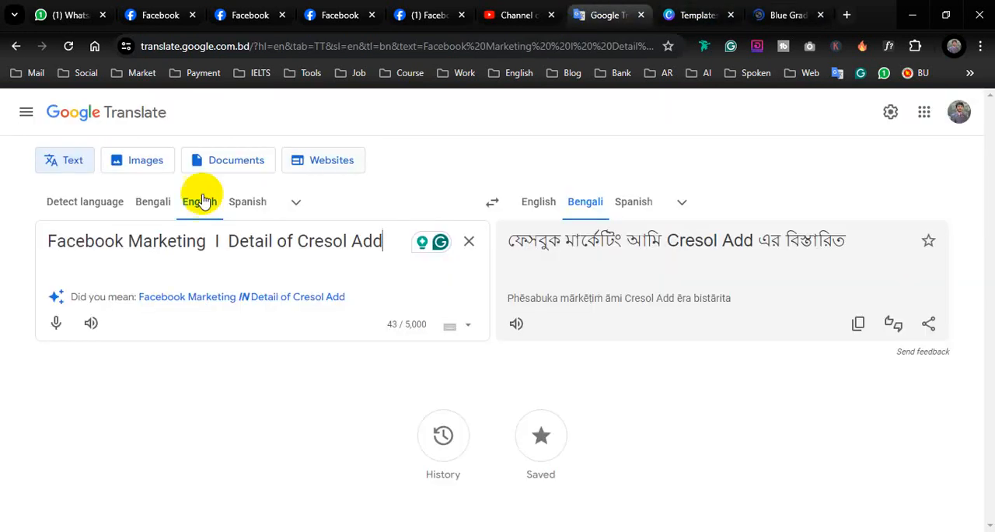
drag(206, 243, 7, 222)
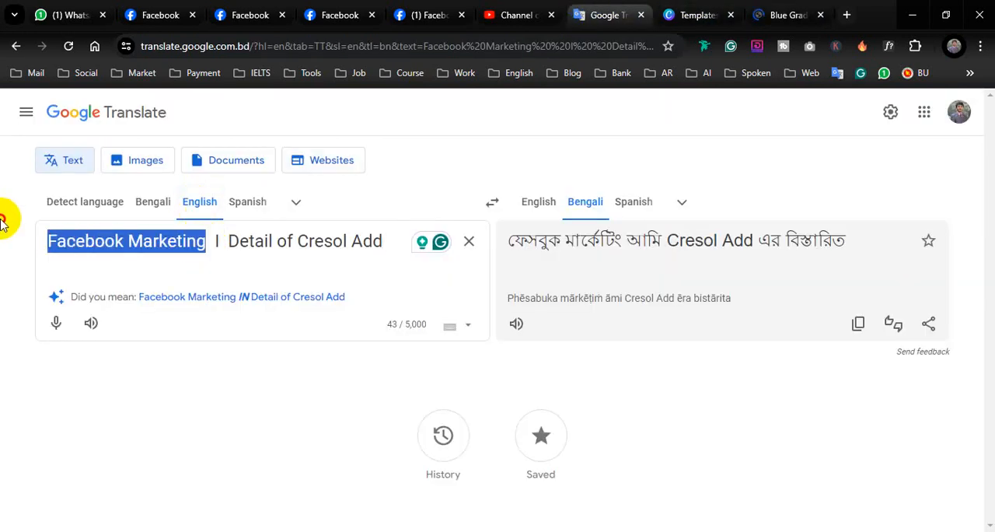
right_click(70, 235)
click(167, 325)
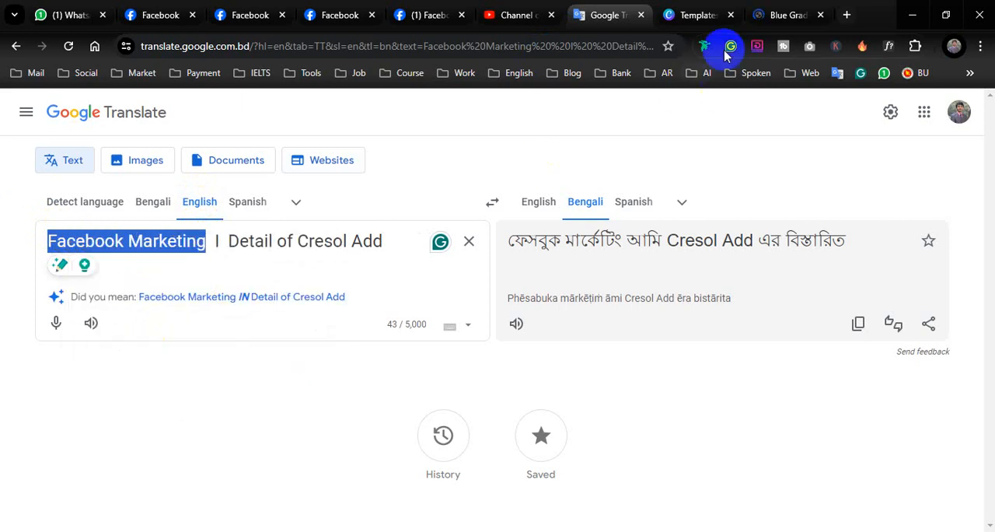
Step: Back in the Canva design, replace the heading "HOW TO BECOME A" with the copied text "Facebook Marketing"
click(785, 15)
triple_click(766, 287)
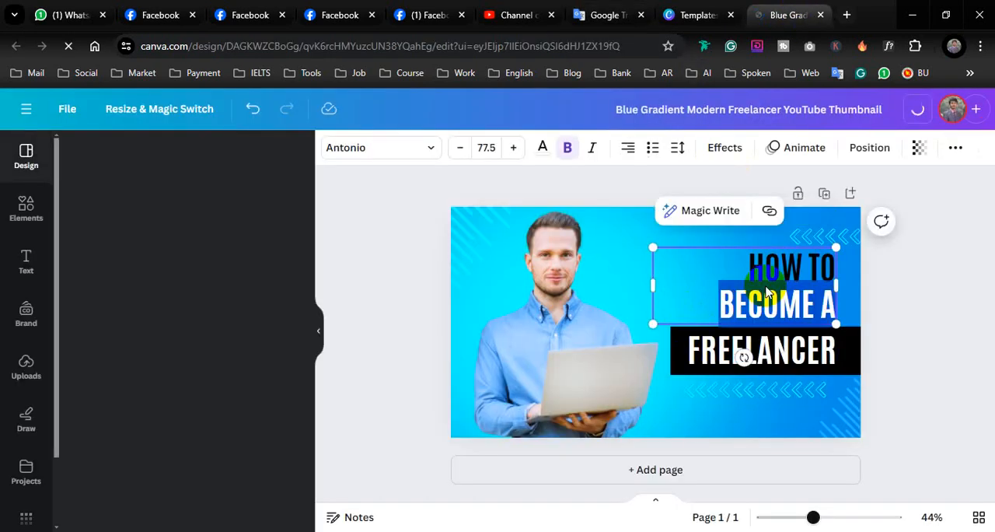
key(BackSpace)
key(BackSpace)
key(BackSpace)
key(BackSpace)
key(BackSpace)
key(BackSpace)
key(BackSpace)
key(BackSpace)
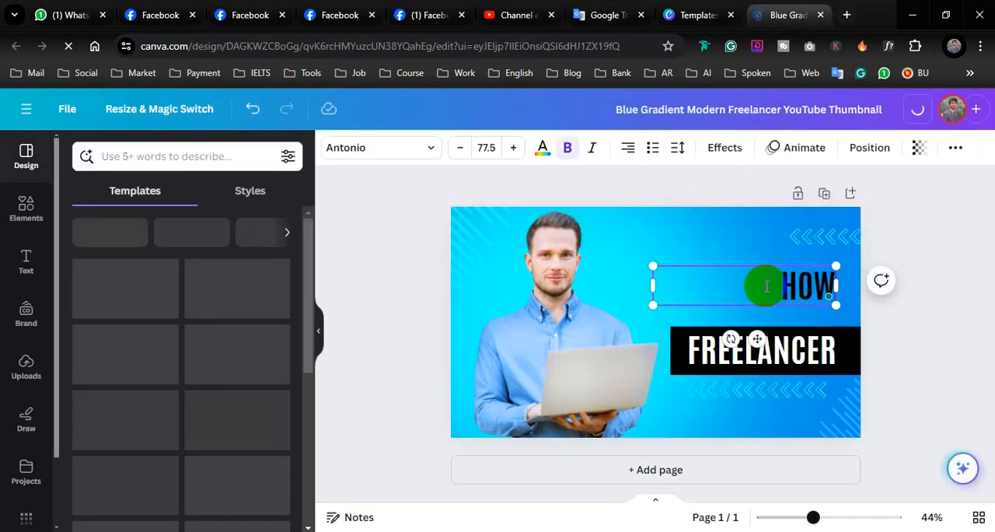
right_click(767, 274)
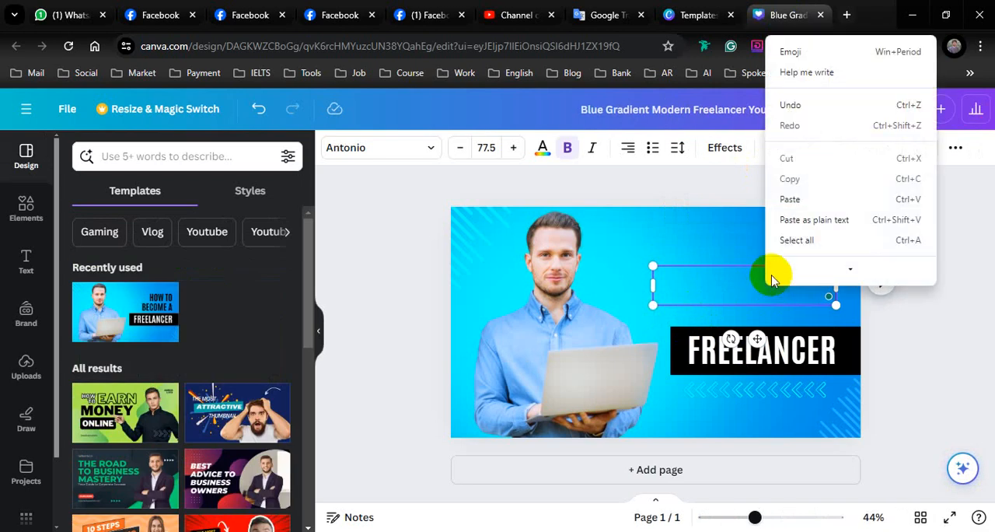
click(809, 200)
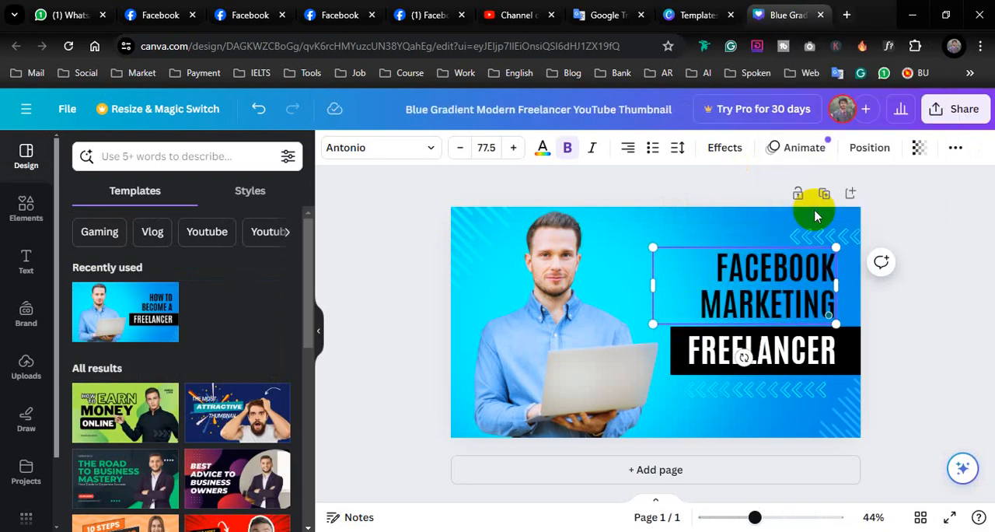
Step: Copy the words "Cresol Add" from the source text in Google Translate
click(591, 15)
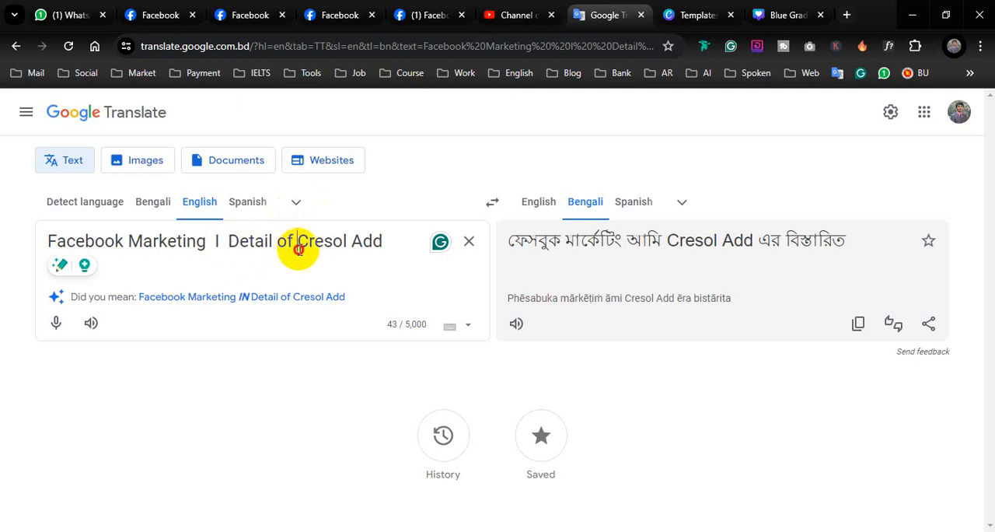
drag(298, 249, 378, 247)
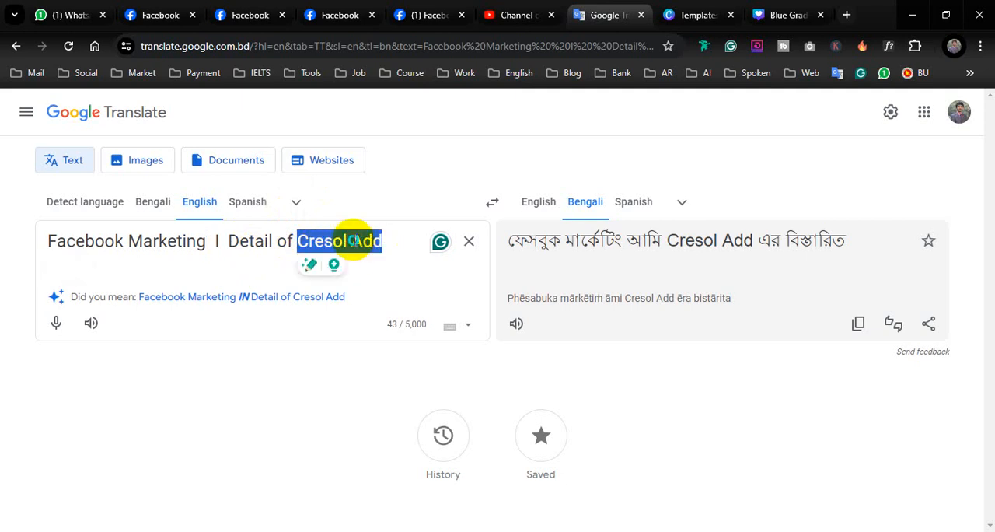
right_click(351, 246)
click(428, 330)
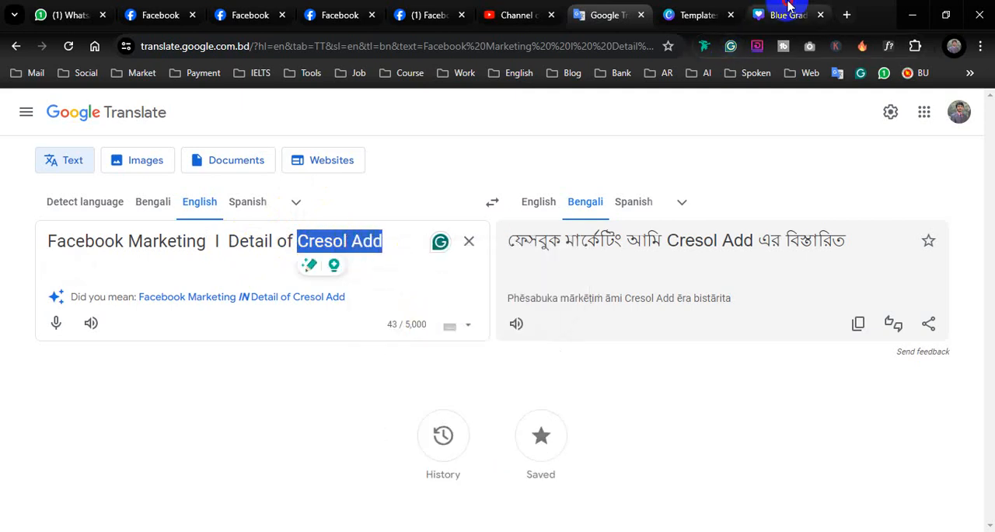
Step: Back in the Canva design, replace "FREELANCER" on the black bar with the copied text "Cresol Add"
click(782, 15)
drag(691, 352, 713, 354)
key(ctrl+a)
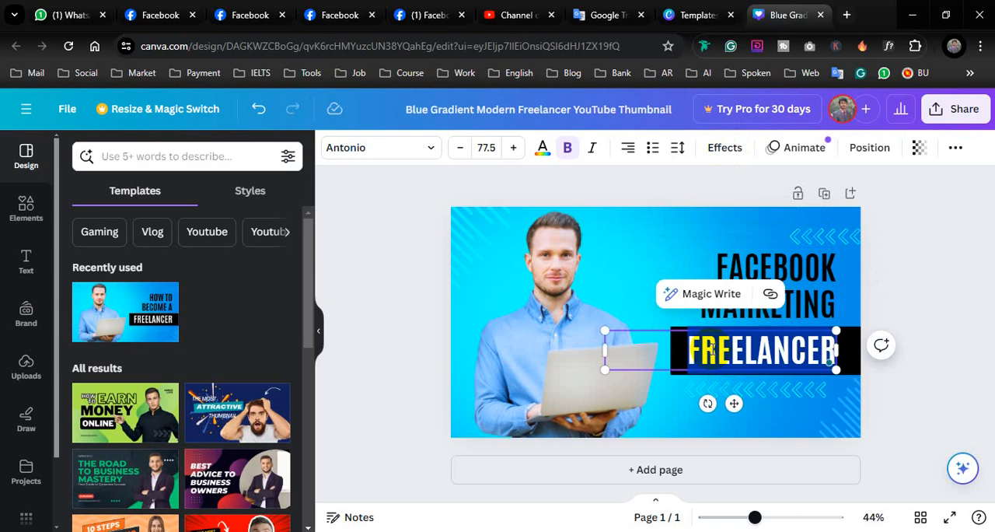
key(BackSpace)
right_click(713, 349)
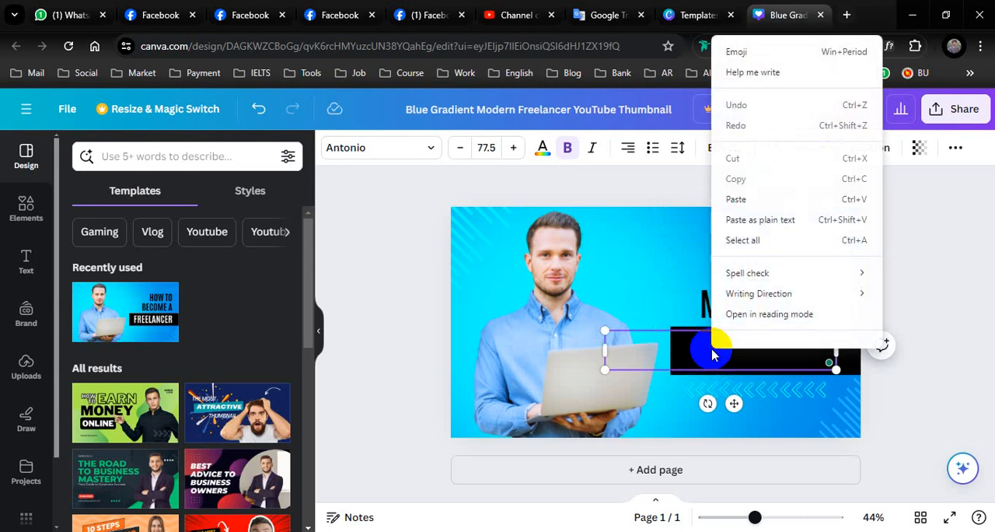
click(735, 204)
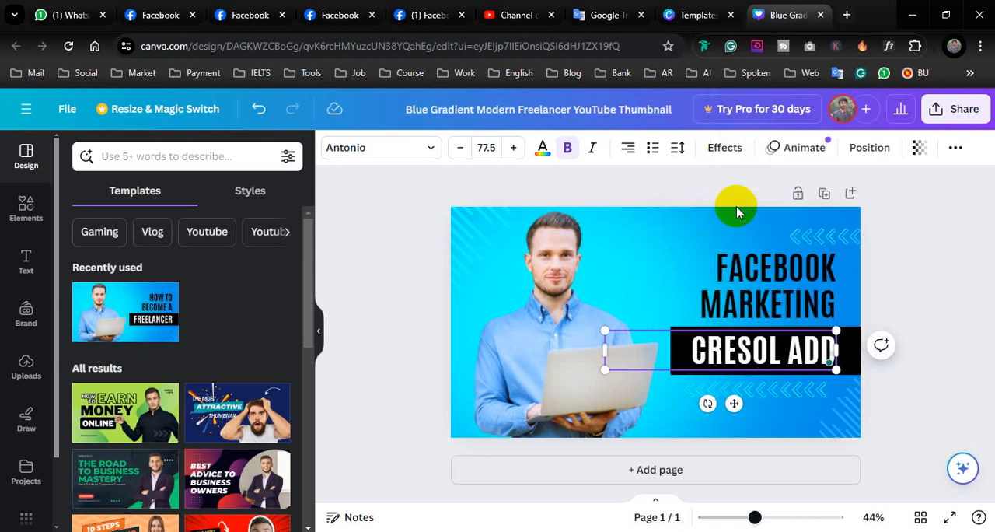
click(923, 247)
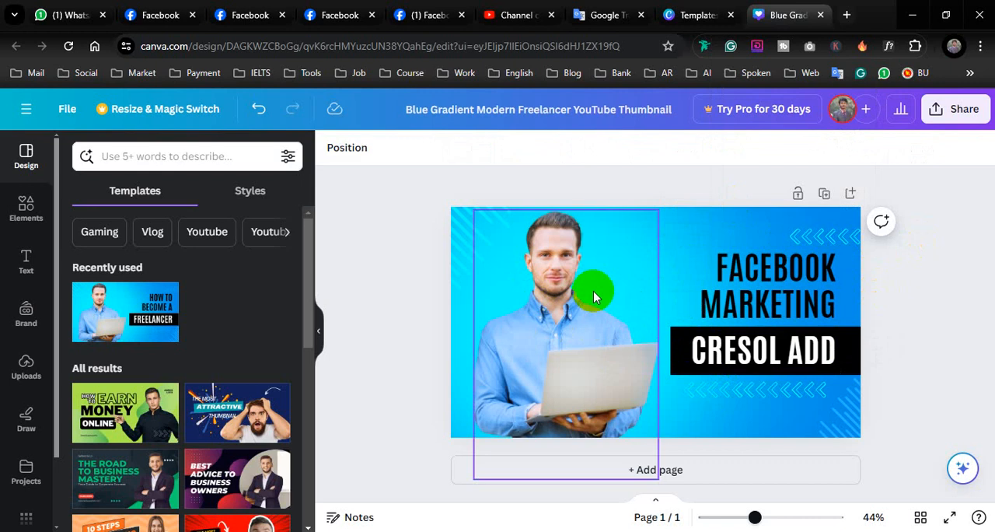
Step: Open the remove.bg website in a new browser tab
click(847, 16)
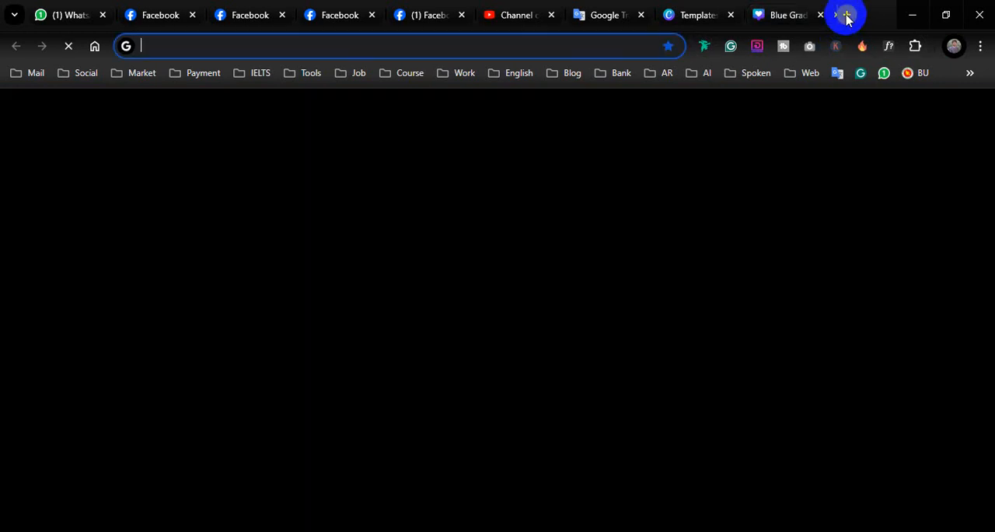
text(re)
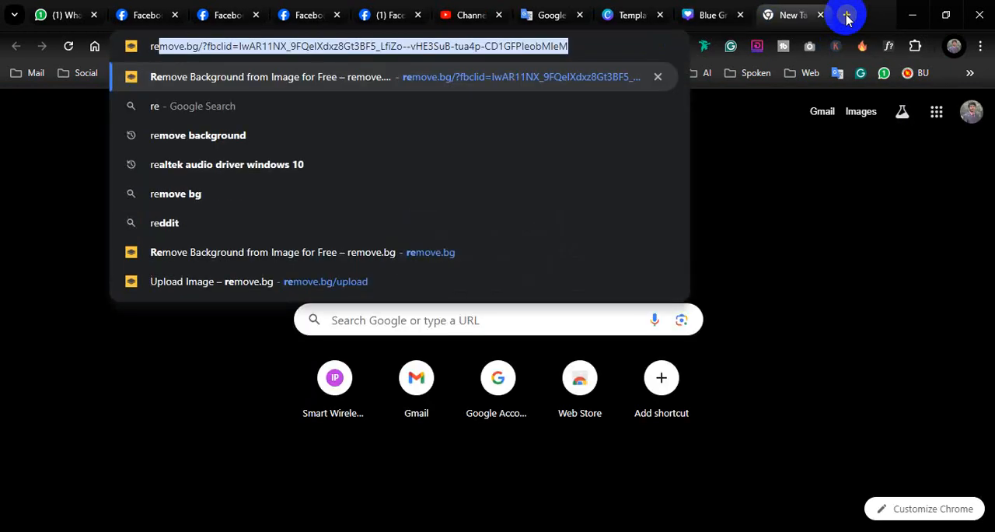
key(Return)
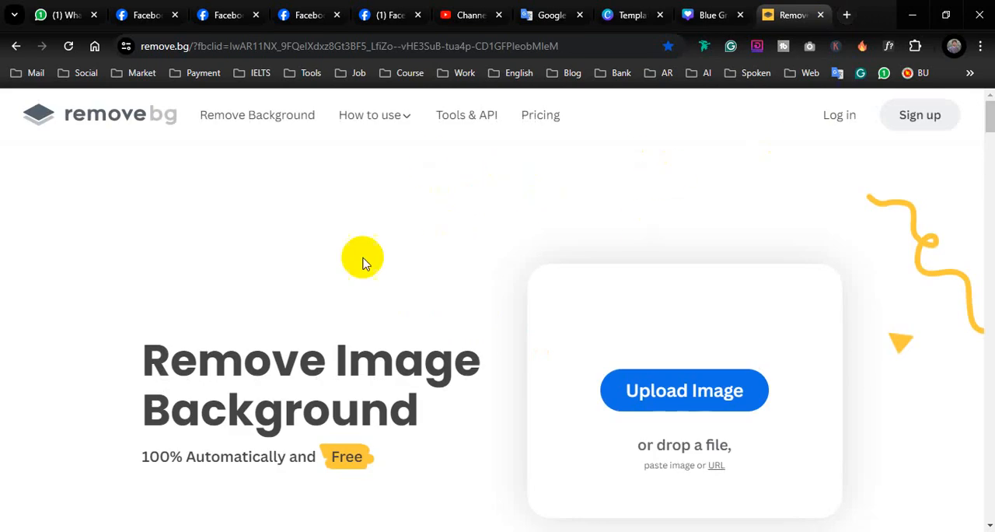
Step: Look through the Personal (E:) drive in File Explorer and return to the Canva thumbnail design
key(alt+Tab)
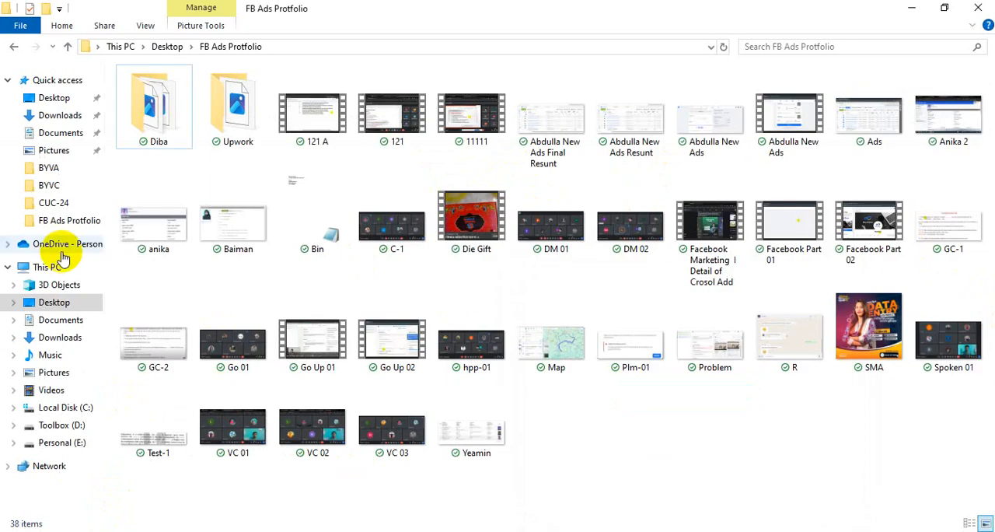
click(62, 443)
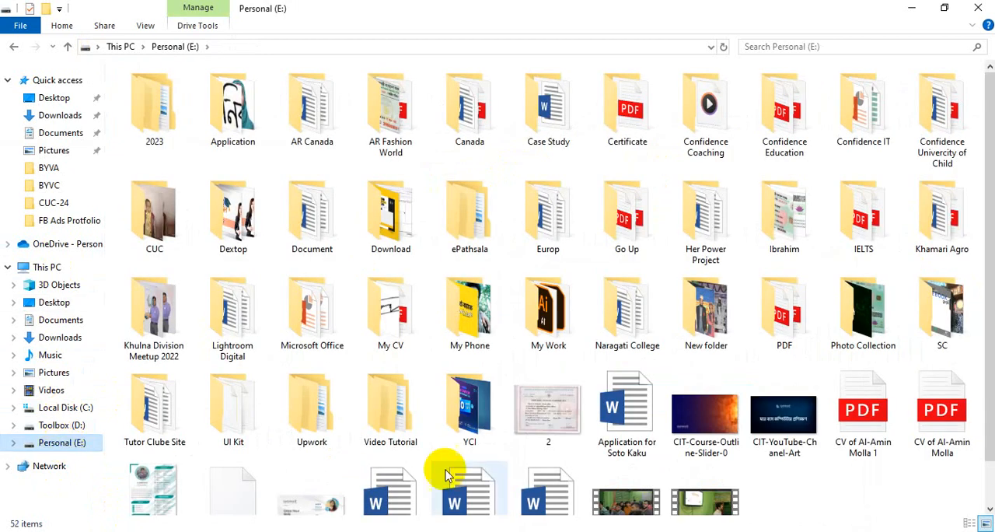
key(alt+Tab)
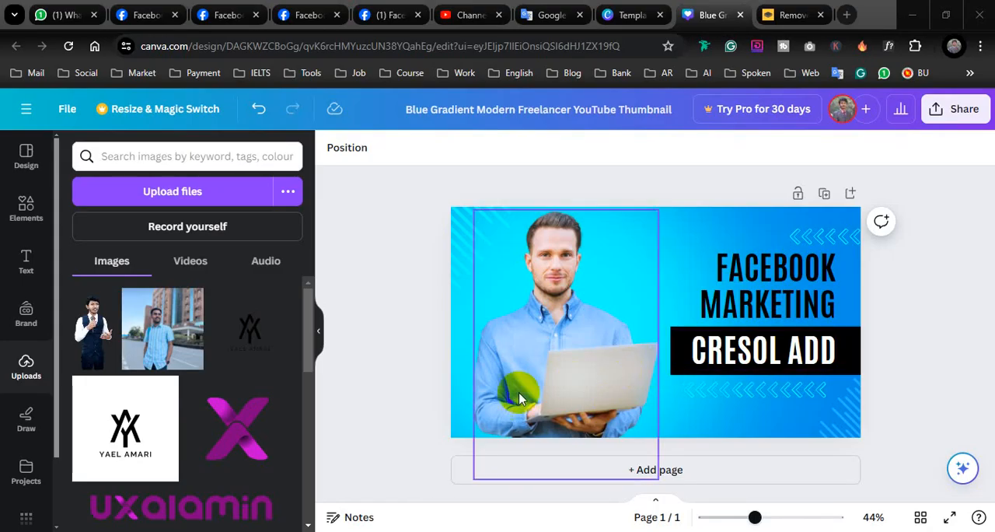
Step: Replace the photo of the man with the laptop with the uploaded cutout of the man holding a microphone, enlarged on the thumbnail's left half
click(545, 349)
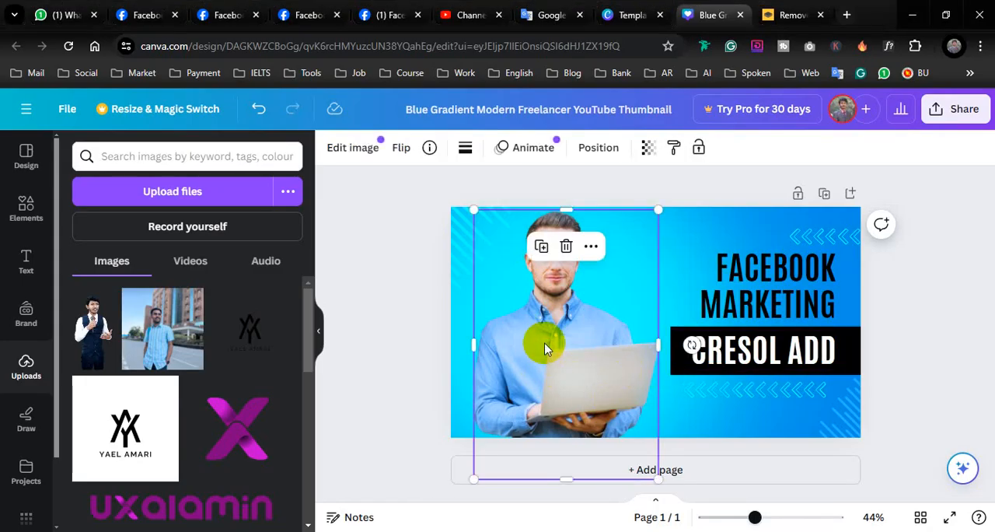
key(Delete)
click(95, 331)
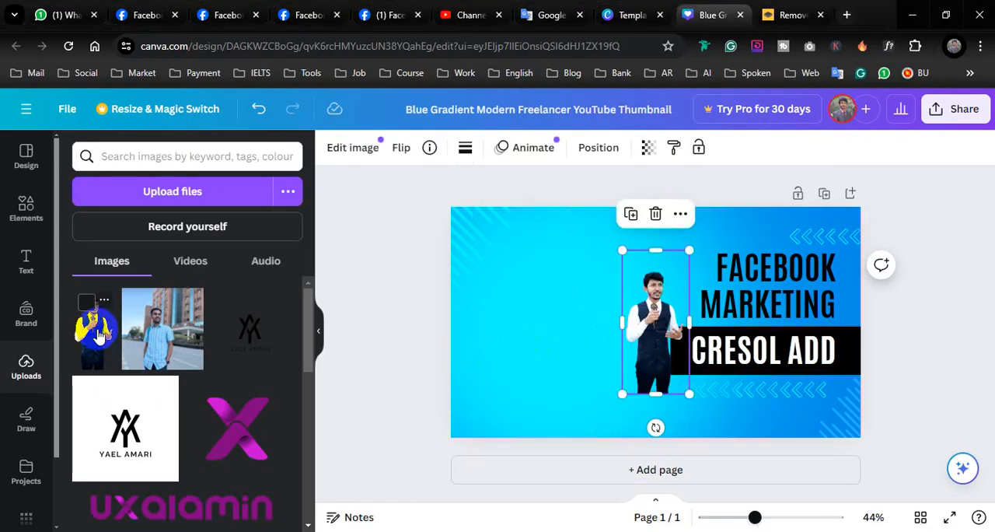
drag(689, 395, 759, 462)
drag(673, 378, 548, 353)
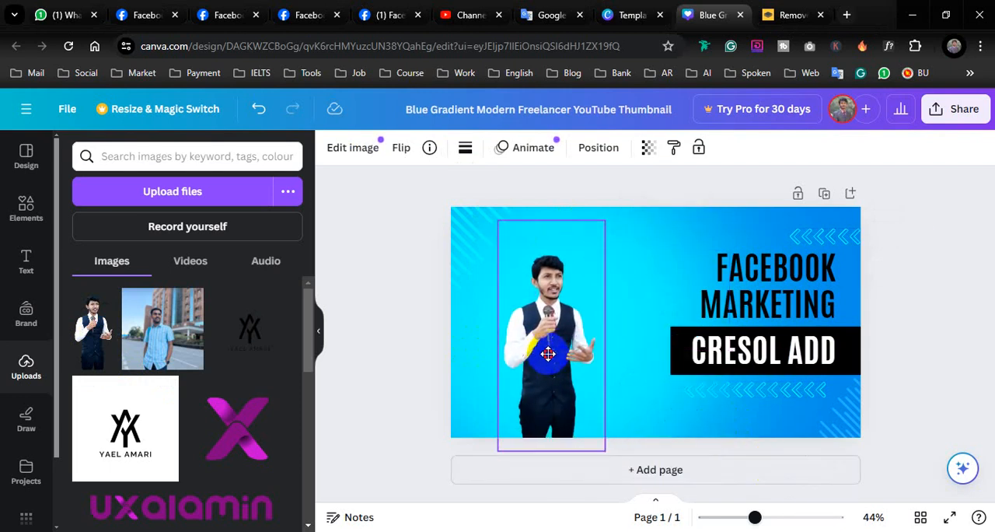
Step: Enlarge the cutout of the man to about 484 × 1,044 and move it up so his head sits near the thumbnail's top edge
drag(603, 449, 700, 525)
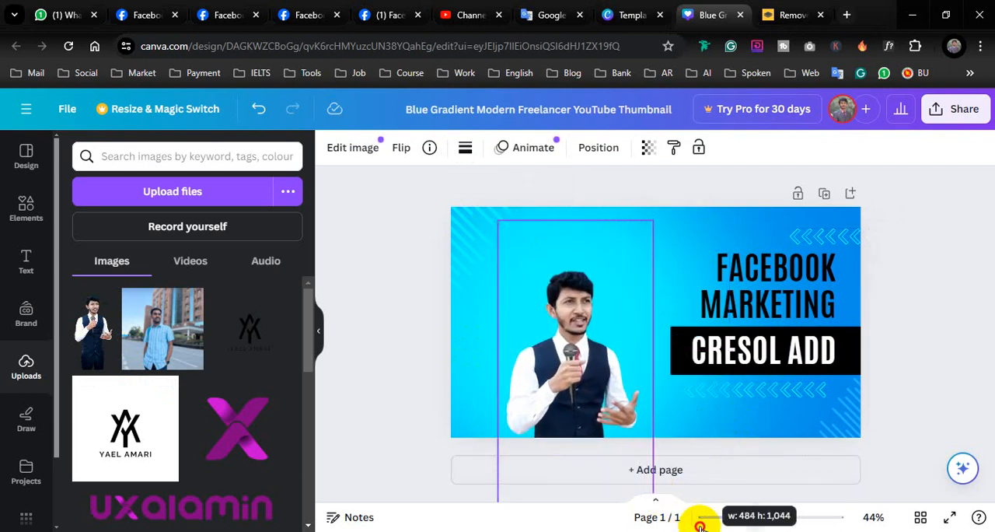
drag(575, 382, 559, 327)
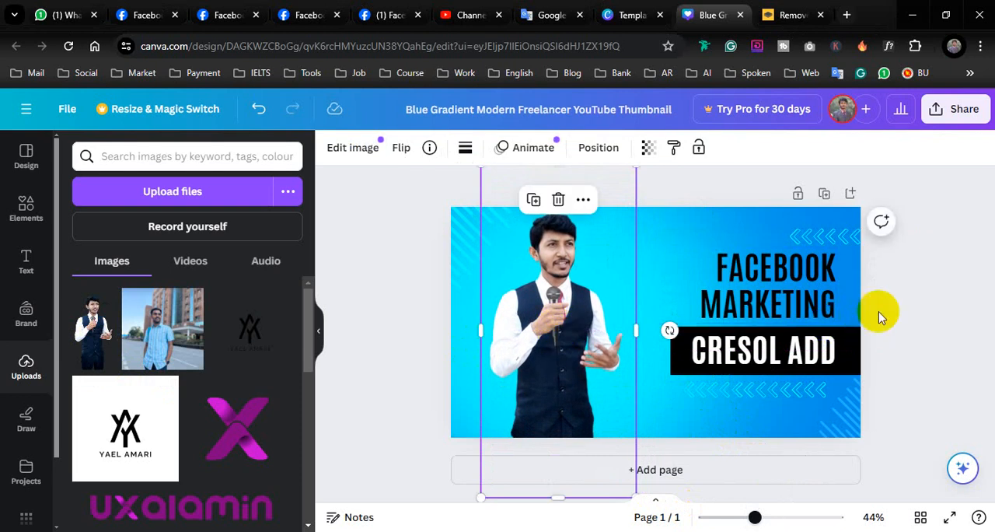
click(906, 299)
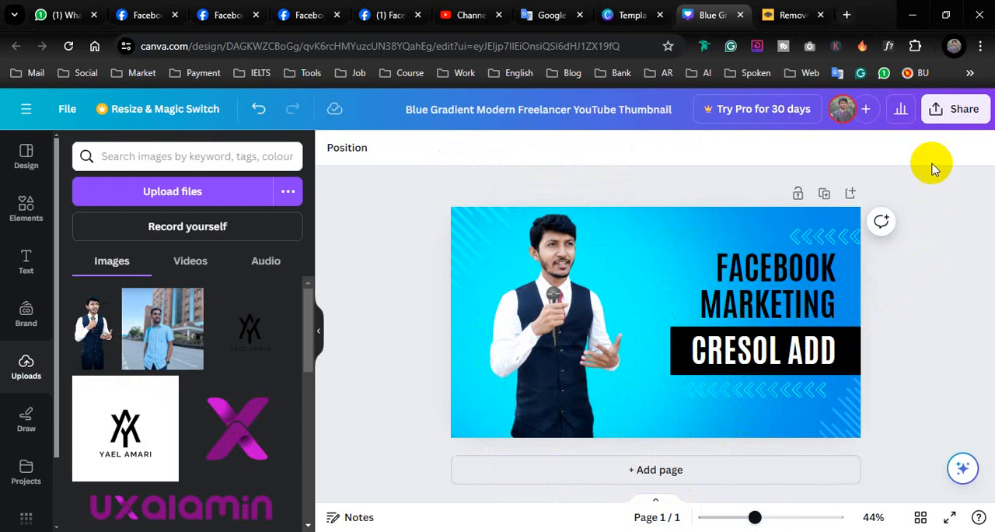
Step: Download the finished thumbnail design as a PNG file at 1,280 × 720 px
click(950, 108)
scroll(902, 249, down, 3)
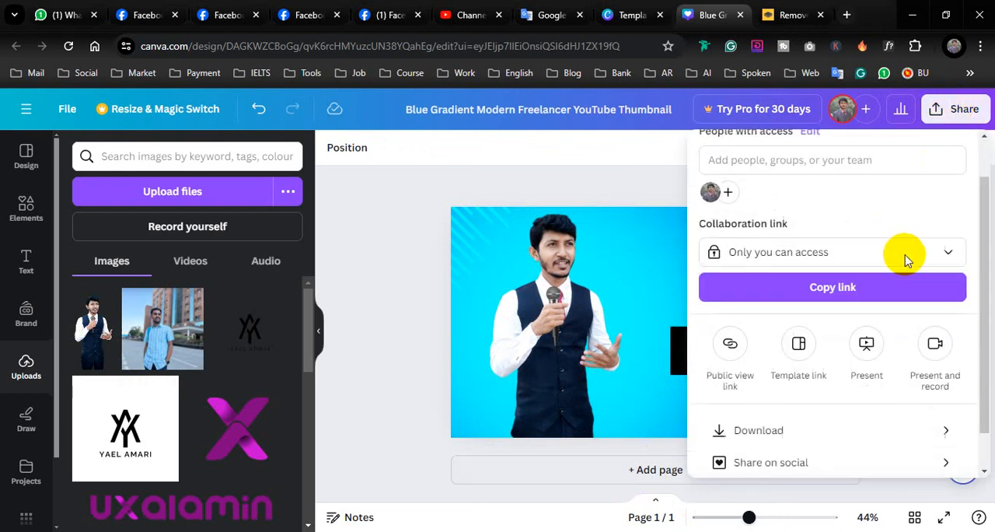
click(837, 394)
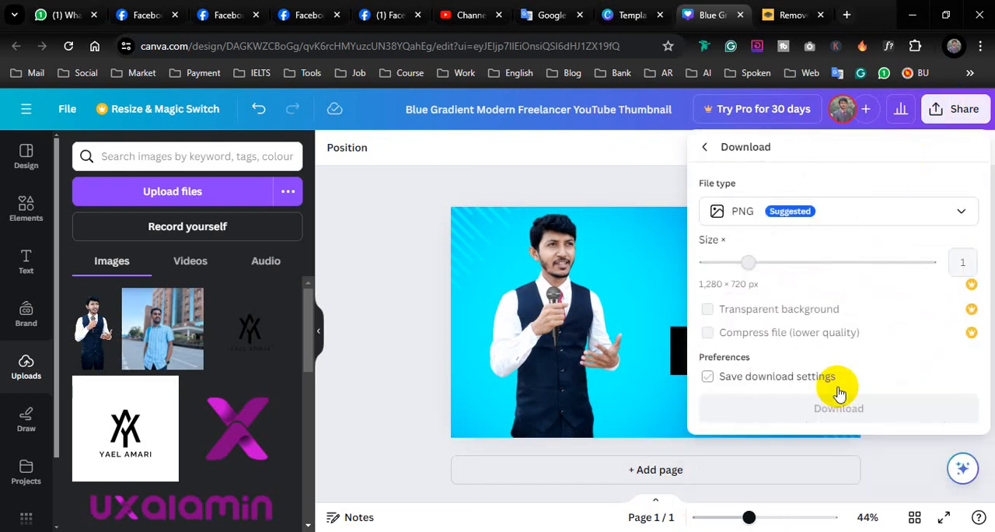
click(900, 412)
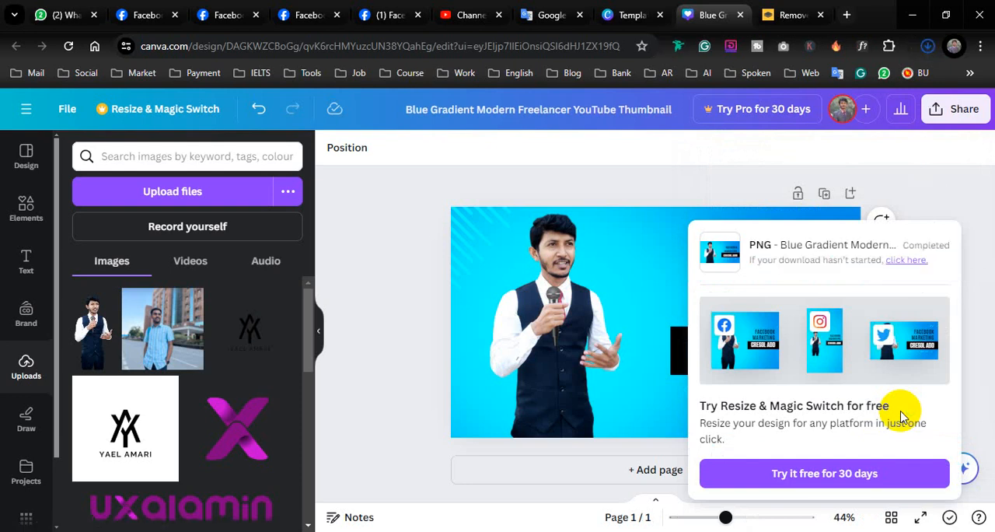
click(966, 197)
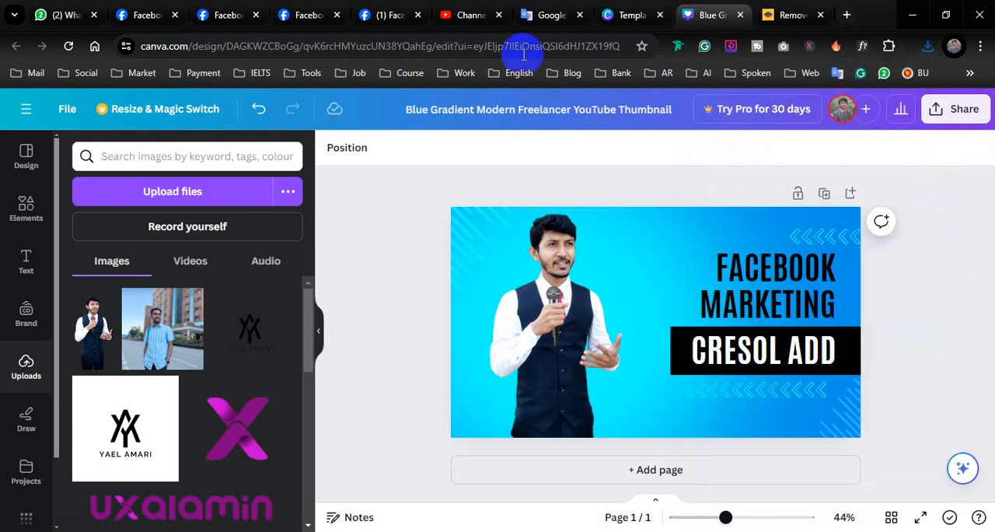
Step: Switch to the YouTube Studio upload and open the new playlist options in the video's playlist selection
click(464, 14)
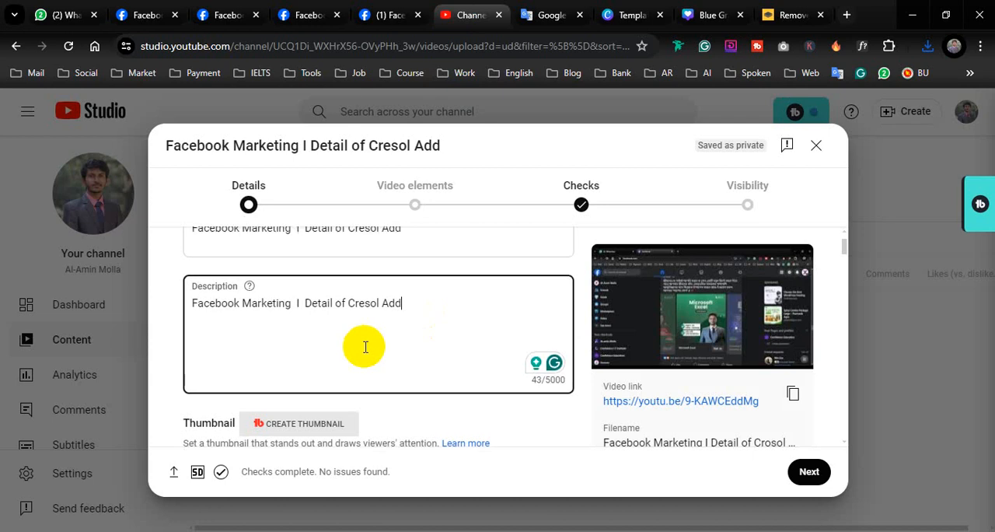
scroll(364, 347, up, 1)
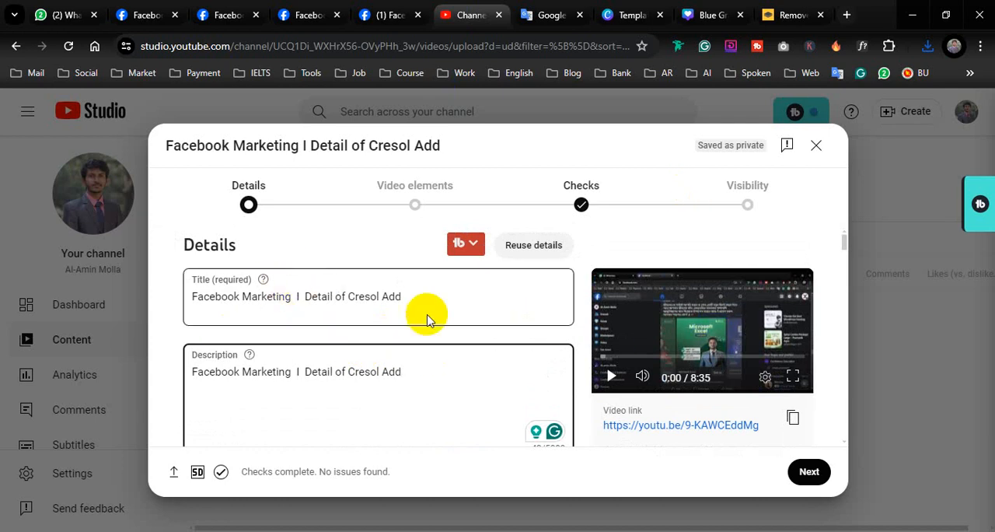
scroll(426, 390, down, 3)
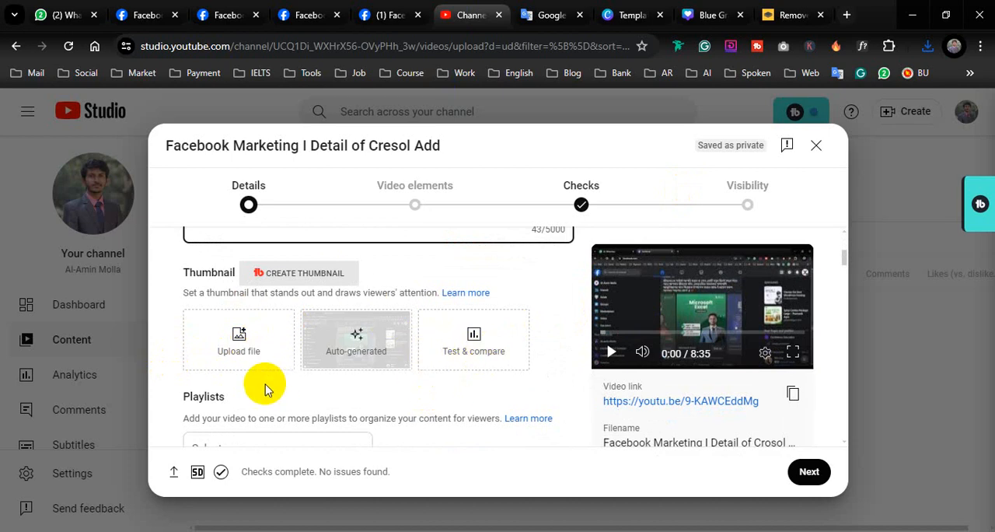
scroll(264, 385, down, 2)
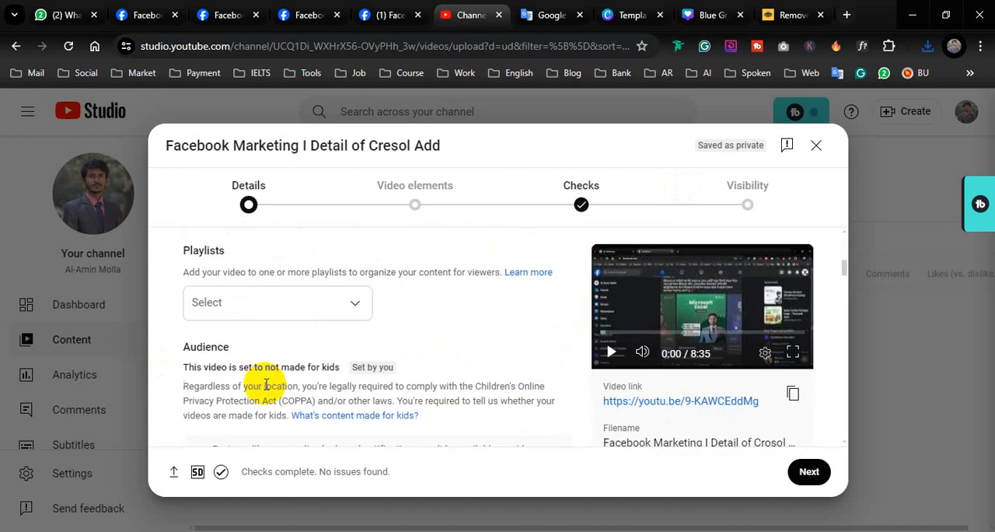
click(284, 304)
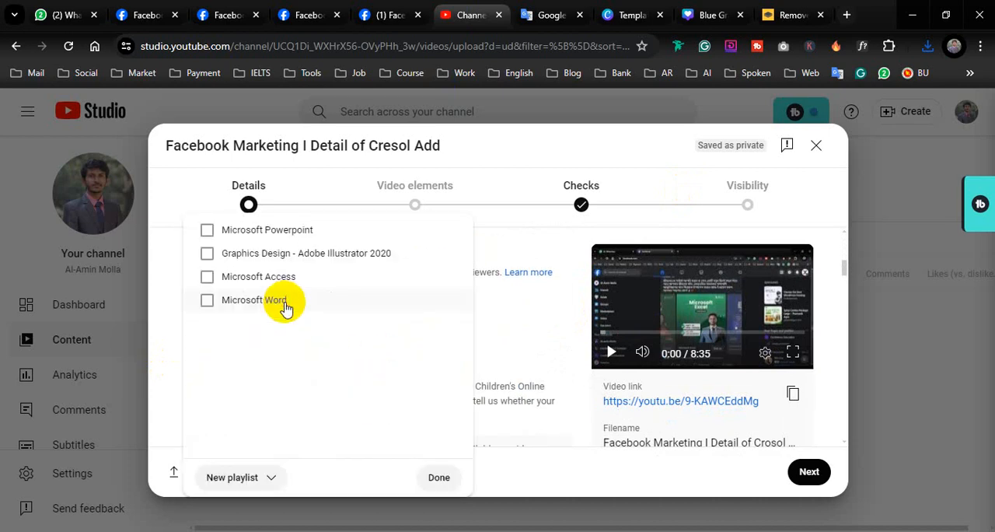
click(242, 477)
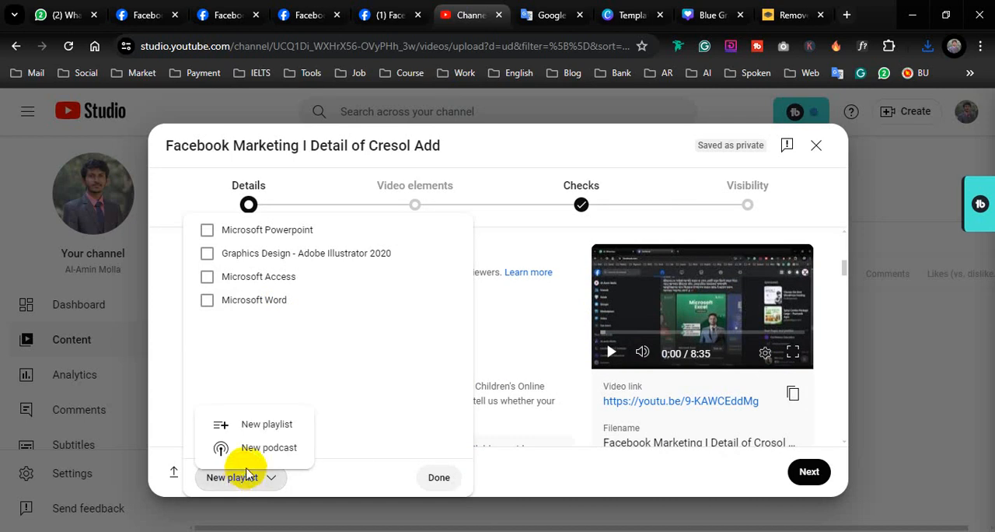
Step: Copy "Facebook Marketing" from the source text in Google Translate and return to the YouTube Studio upload
click(544, 8)
drag(208, 246, 39, 247)
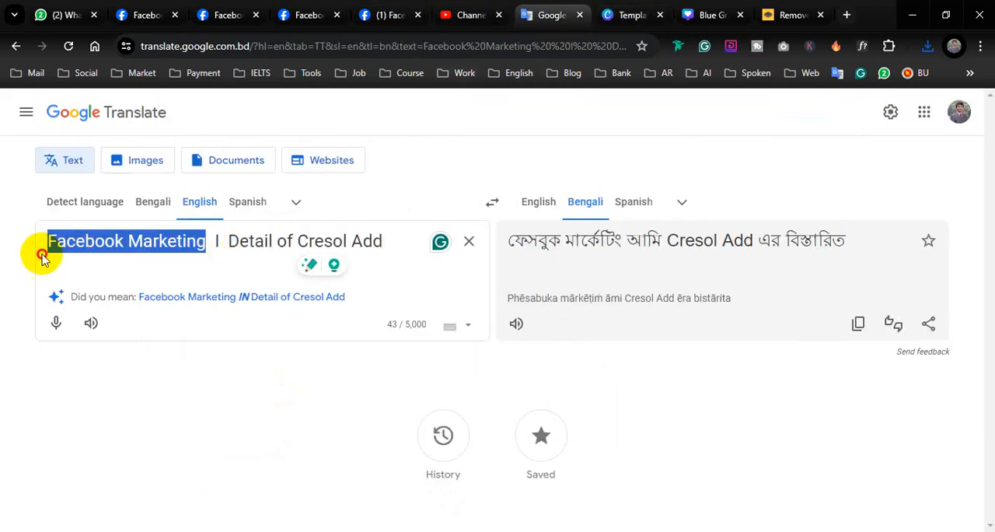
right_click(71, 246)
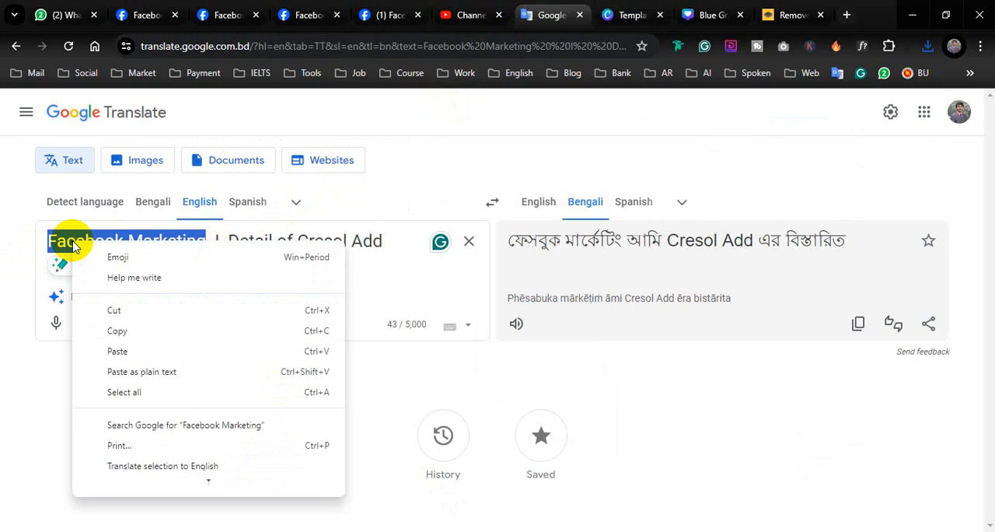
click(128, 330)
click(712, 15)
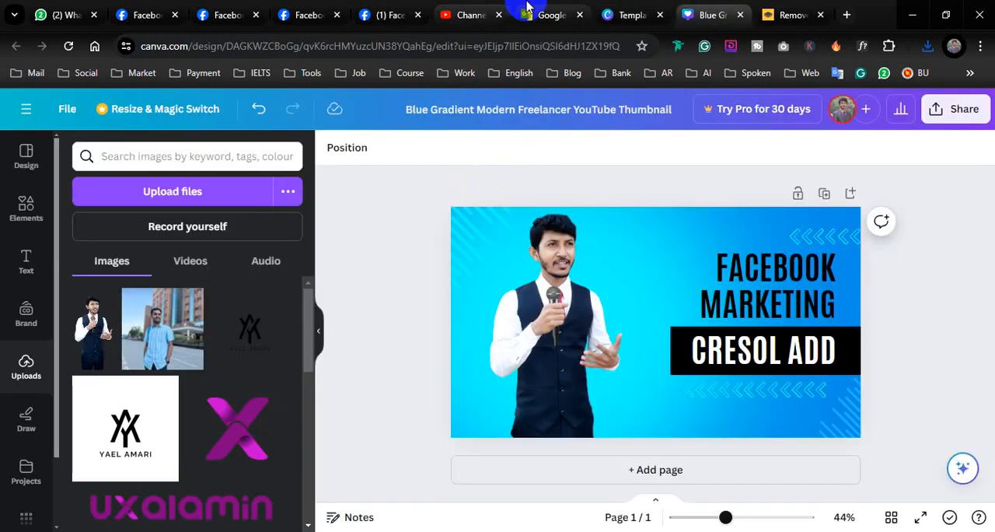
click(466, 15)
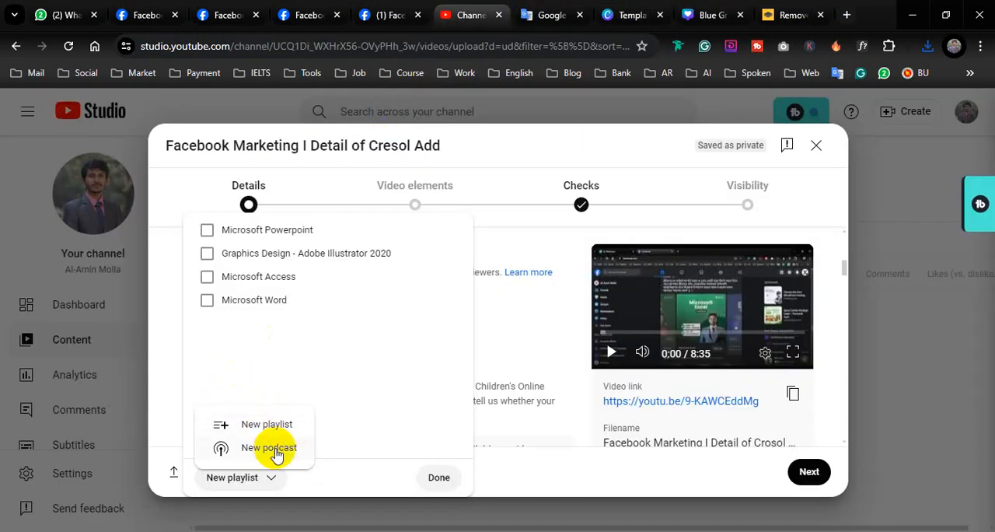
Step: Create a playlist with the copied text "Facebook Marketing" as title and description, and assign the video to it
click(265, 426)
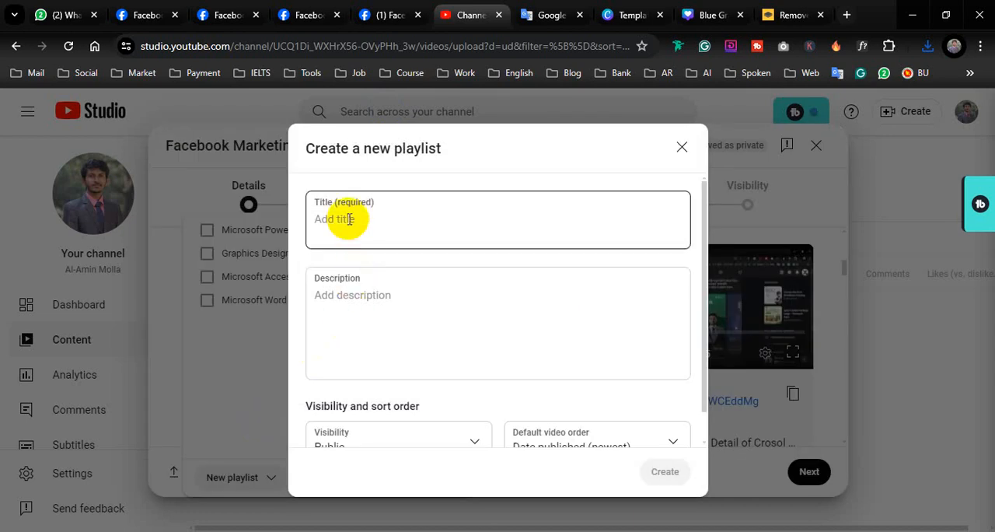
click(349, 219)
right_click(349, 217)
click(366, 378)
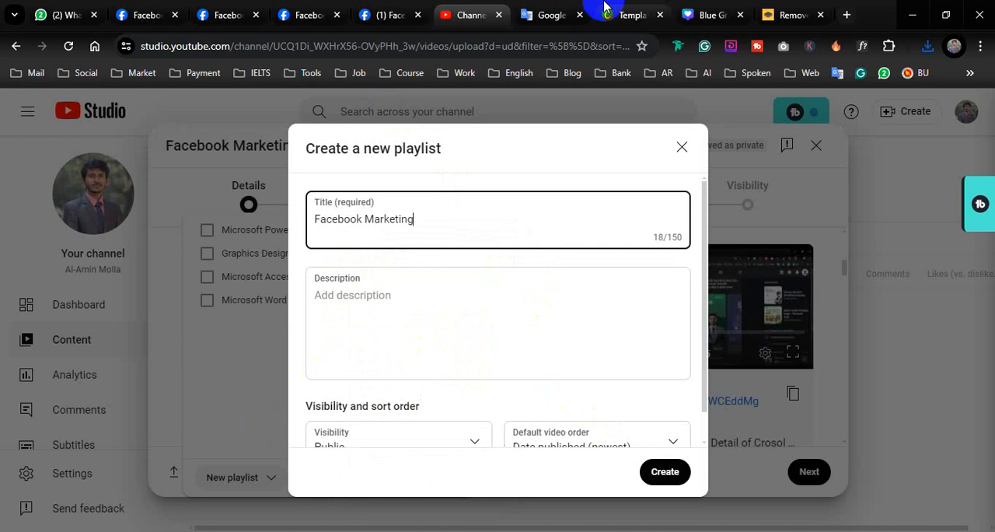
click(356, 305)
right_click(356, 307)
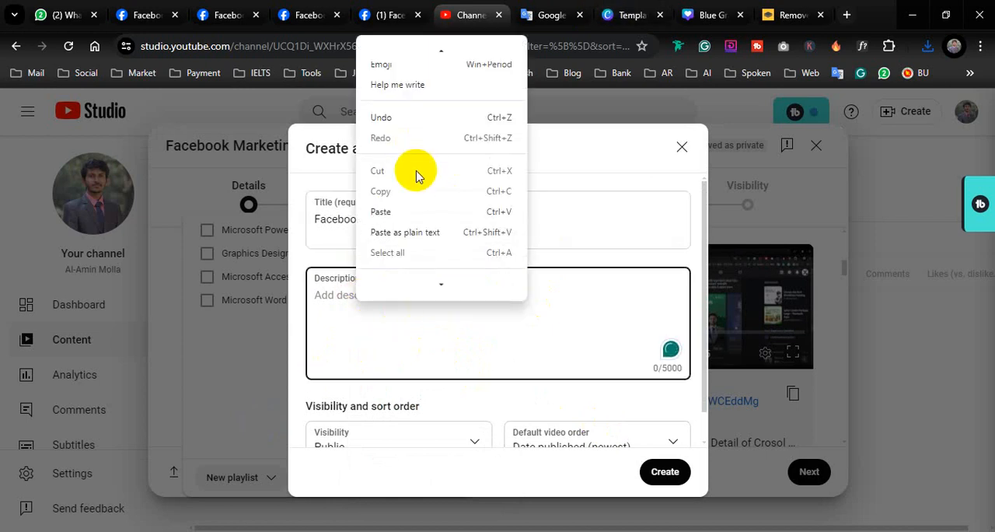
click(413, 213)
click(665, 476)
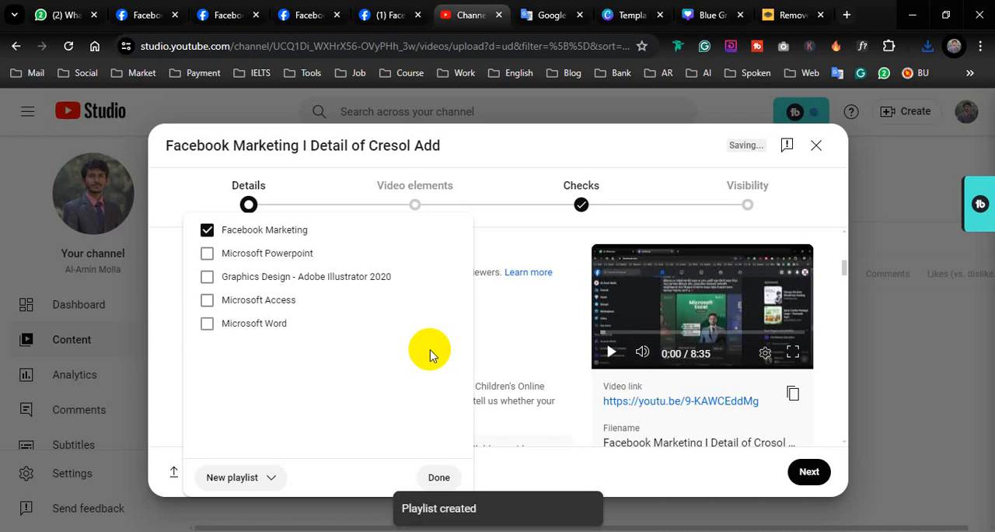
click(443, 478)
Step: Add the copied text "Facebook Marketing" as a tag in the video details
scroll(411, 322, down, 1)
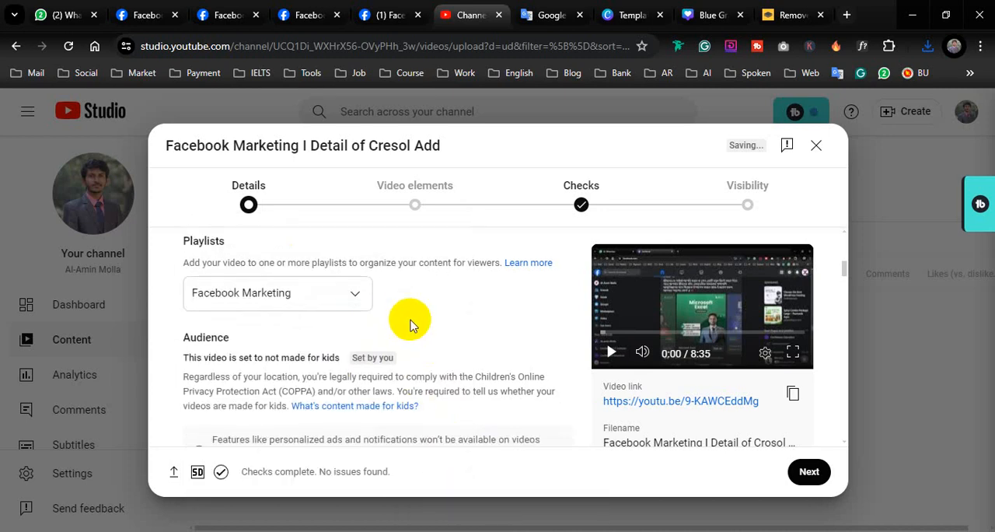
scroll(411, 322, down, 3)
scroll(411, 323, up, 1)
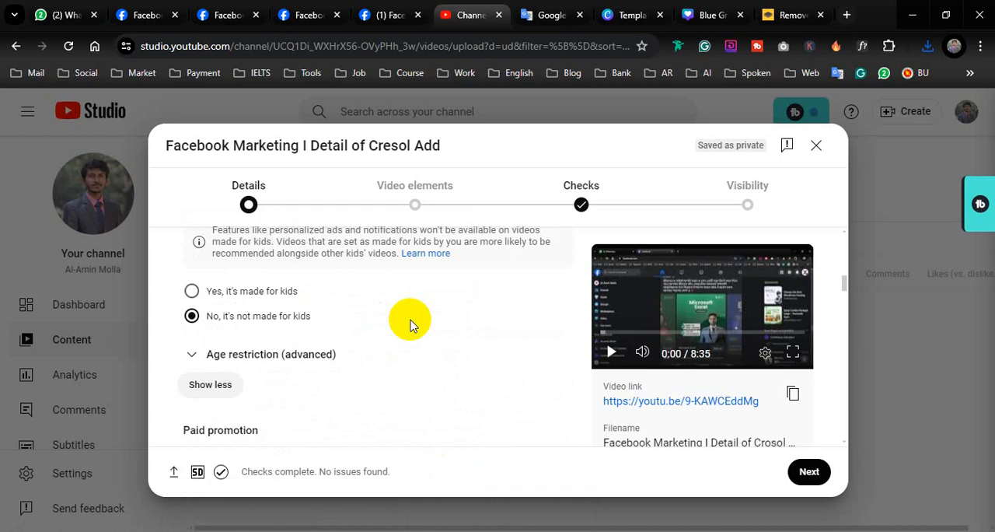
scroll(412, 323, down, 2)
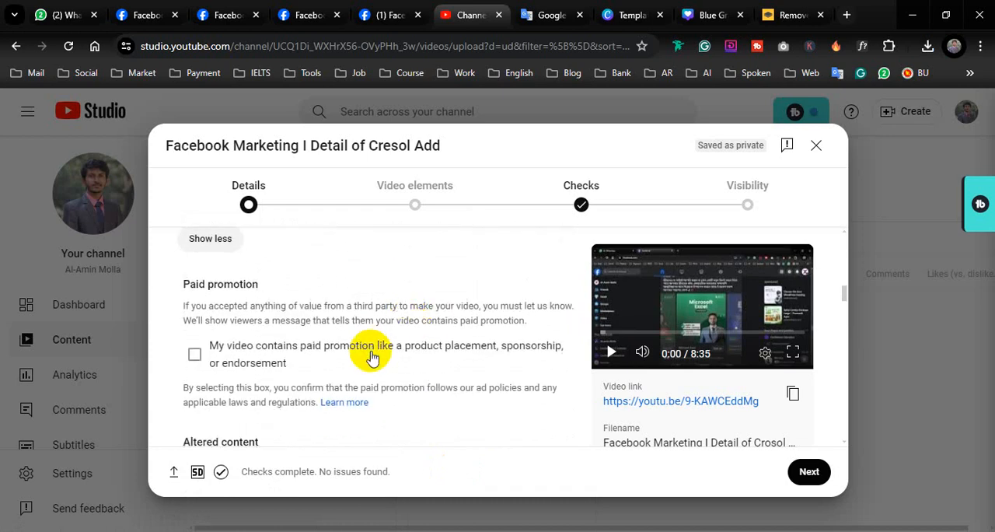
scroll(395, 358, down, 2)
scroll(372, 352, down, 8)
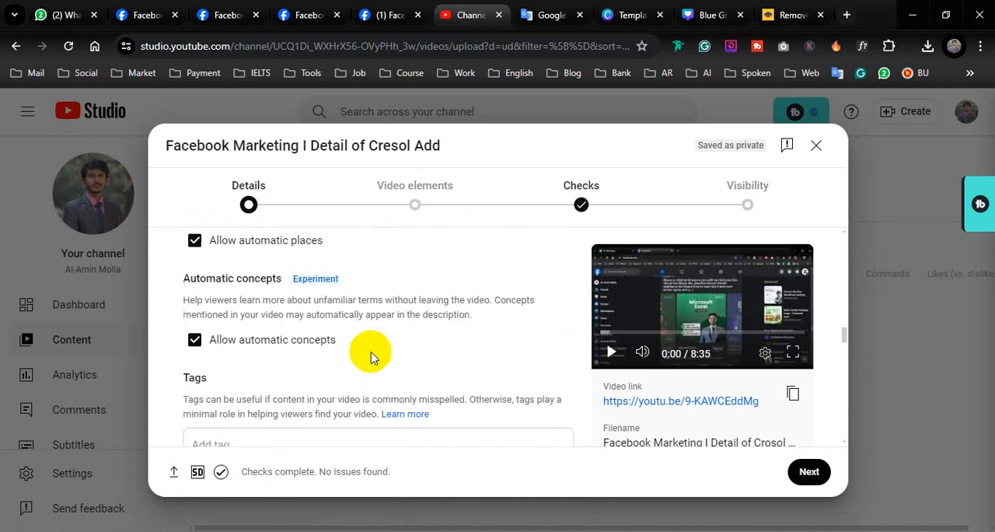
scroll(372, 354, down, 3)
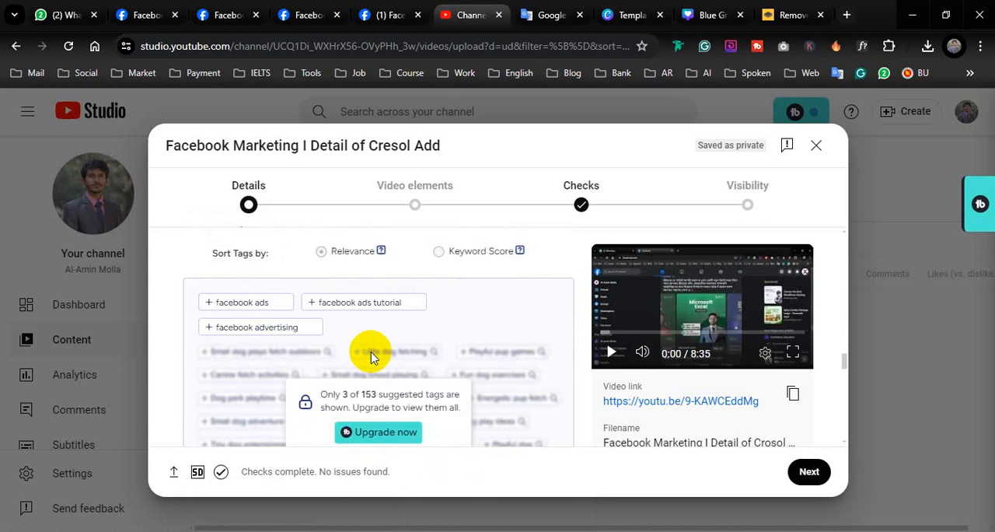
scroll(371, 351, up, 3)
right_click(295, 298)
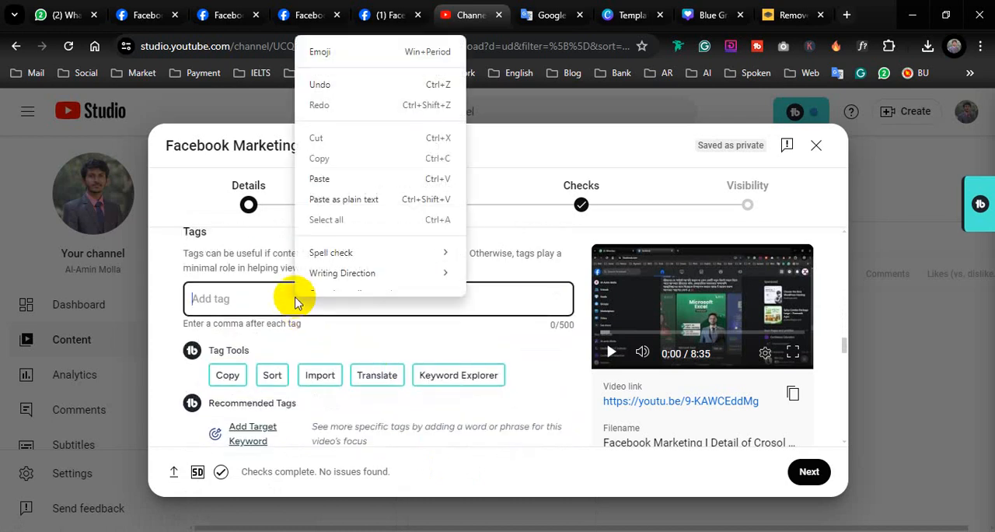
click(325, 178)
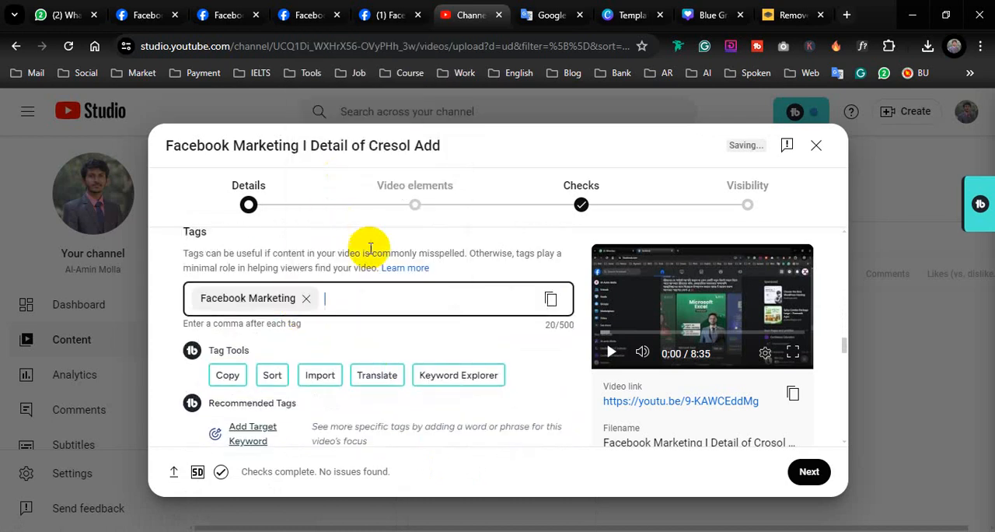
Step: Review the remaining video details through comments and ratings, and continue to the Video elements stage
scroll(411, 329, down, 4)
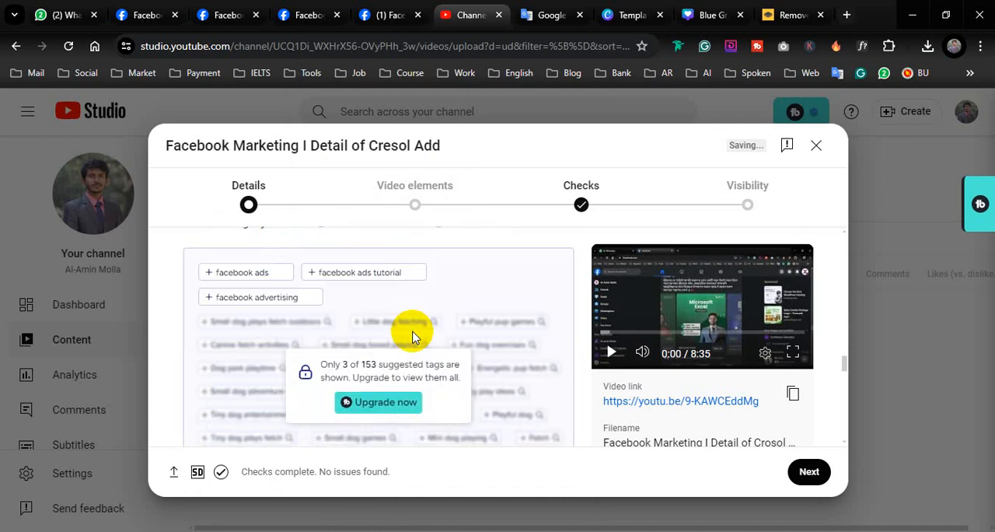
scroll(413, 331, down, 8)
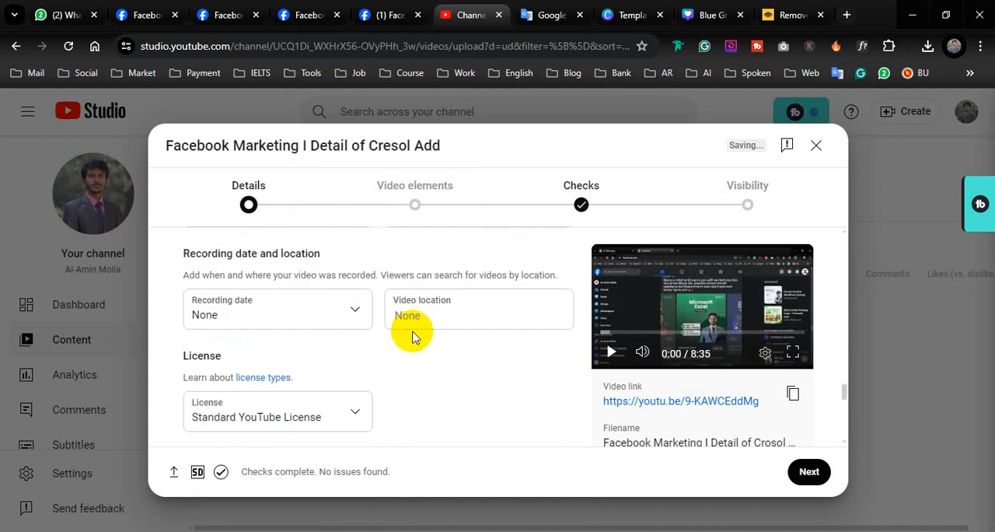
scroll(412, 334, down, 4)
scroll(413, 334, up, 3)
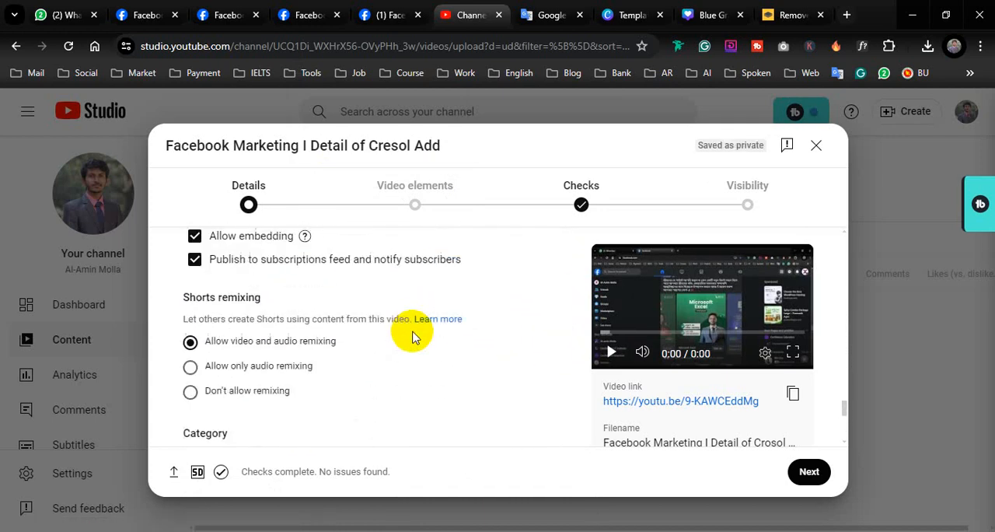
scroll(412, 337, down, 2)
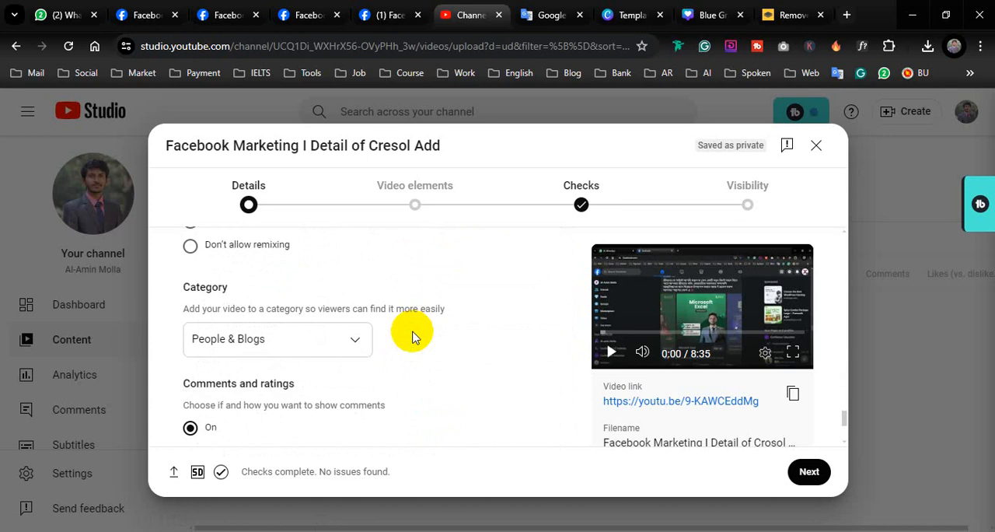
scroll(412, 337, down, 4)
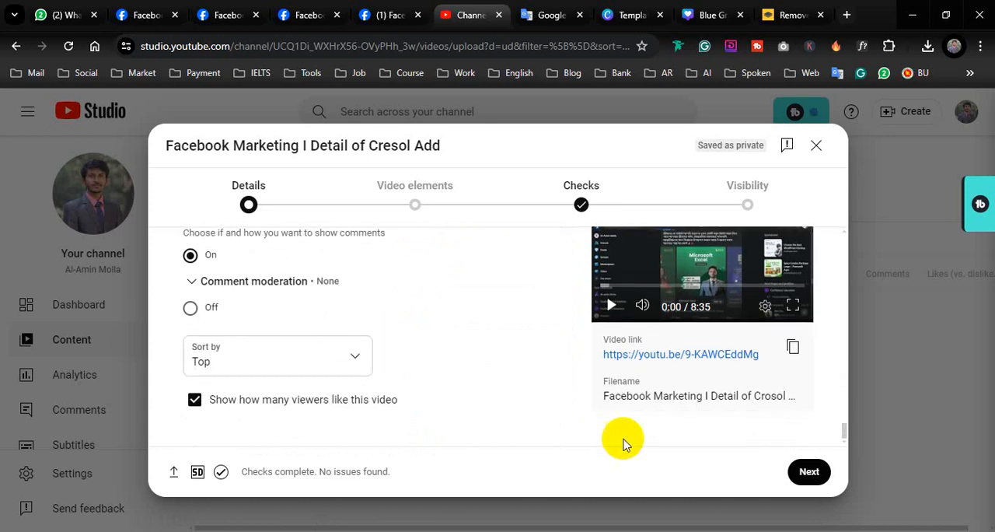
click(808, 476)
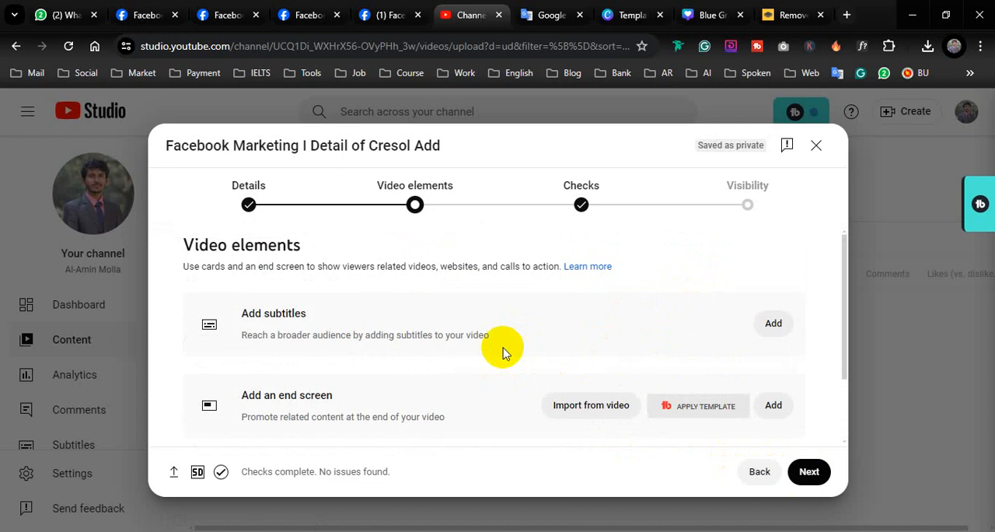
scroll(502, 352, down, 2)
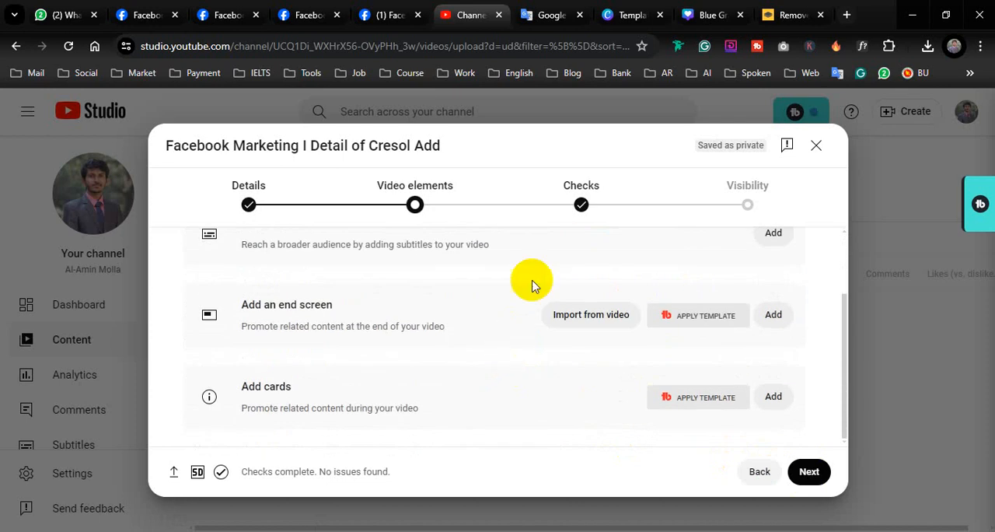
Step: Return to the video's Details stage and upload the "Blue Gradient Modern Freelancer YouTube Thumbnail" PNG from Downloads as its thumbnail
click(759, 472)
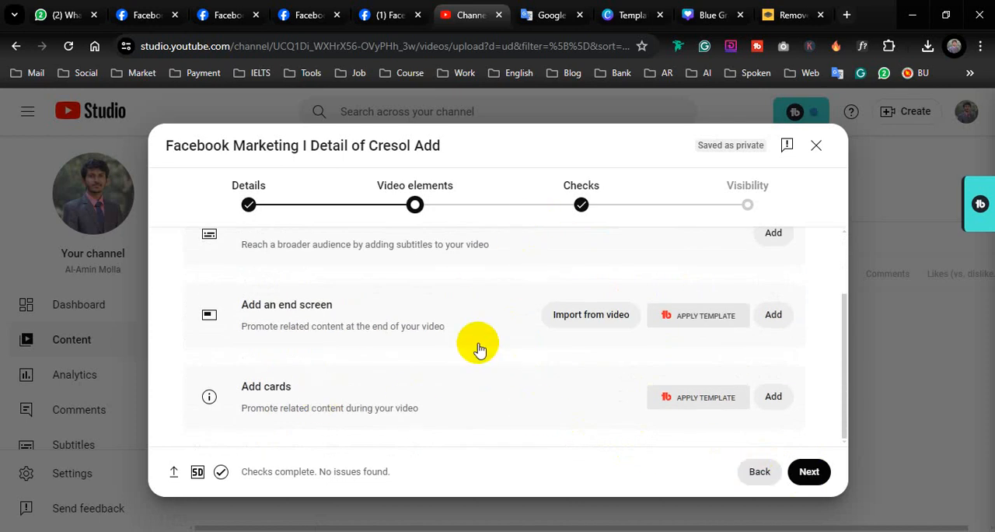
scroll(441, 343, down, 4)
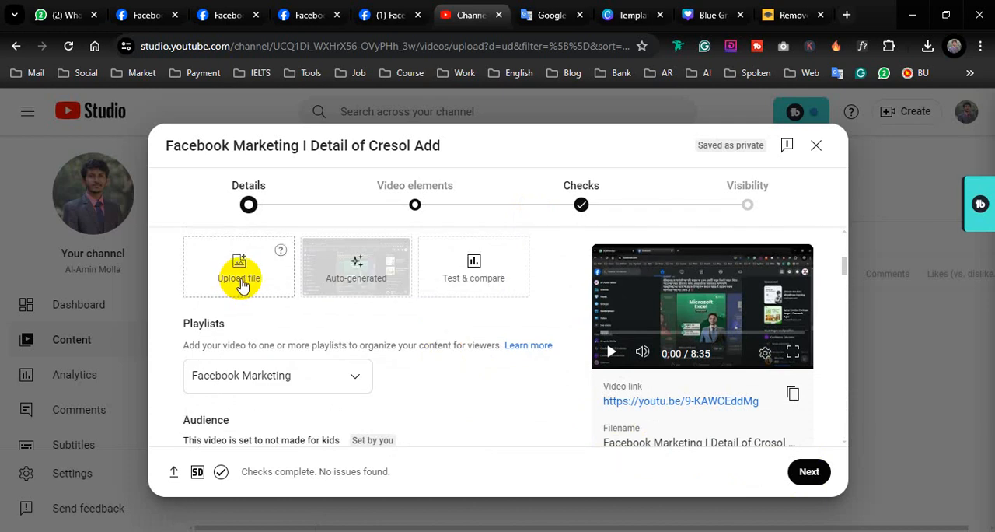
click(241, 280)
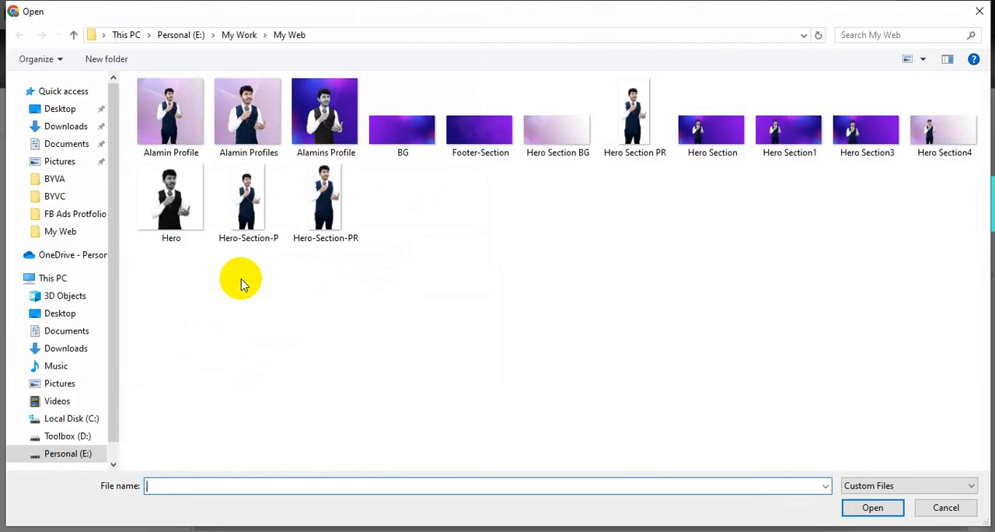
click(62, 132)
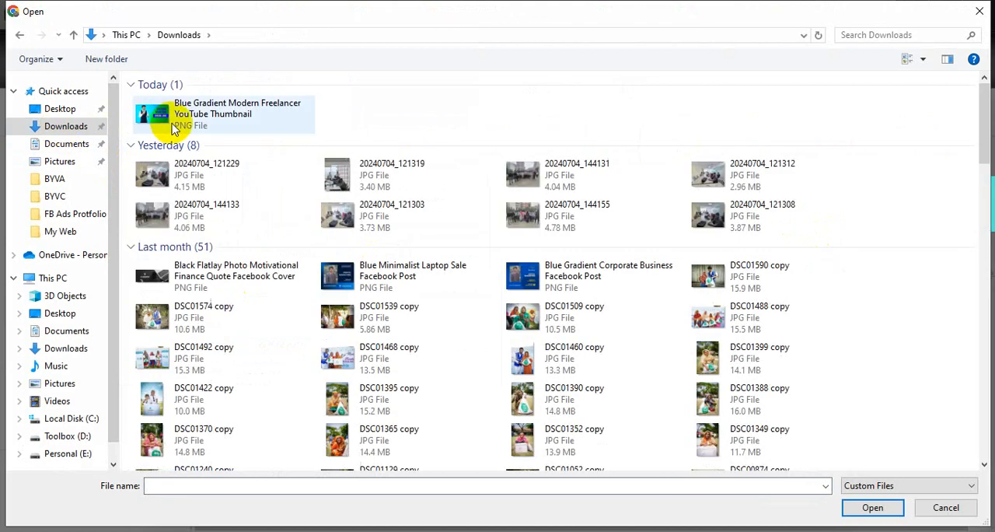
click(174, 125)
click(873, 507)
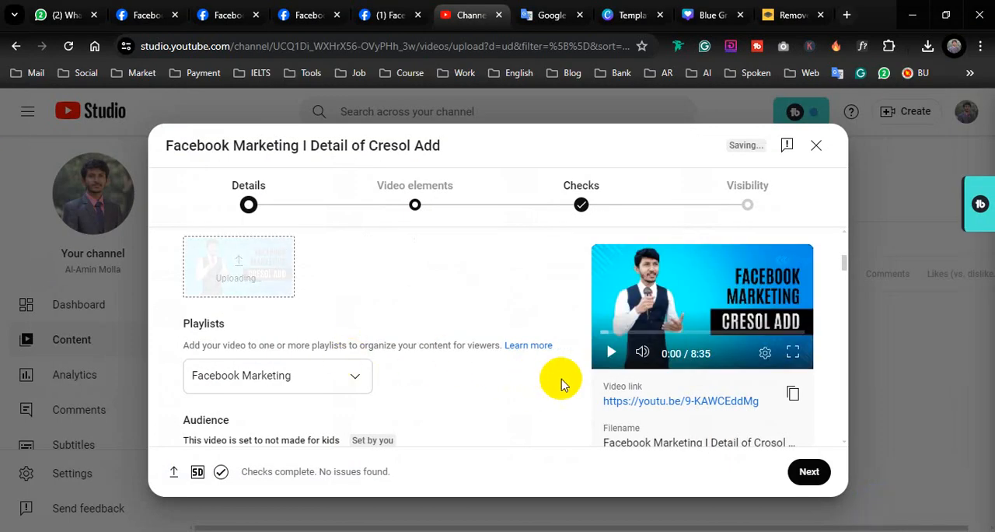
Step: Advance through Video elements and Checks to Visibility, publish the video as Public, and dismiss the sharing dialog
click(809, 471)
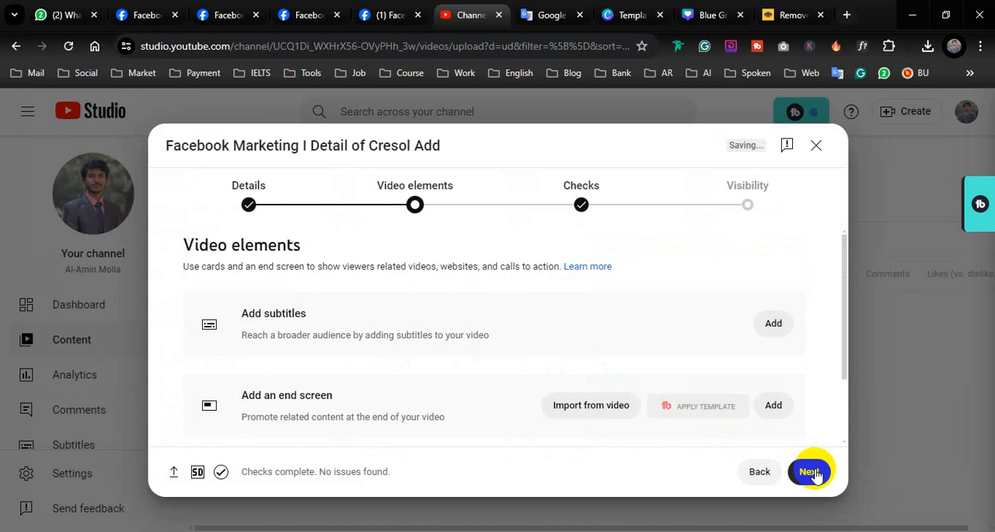
click(810, 471)
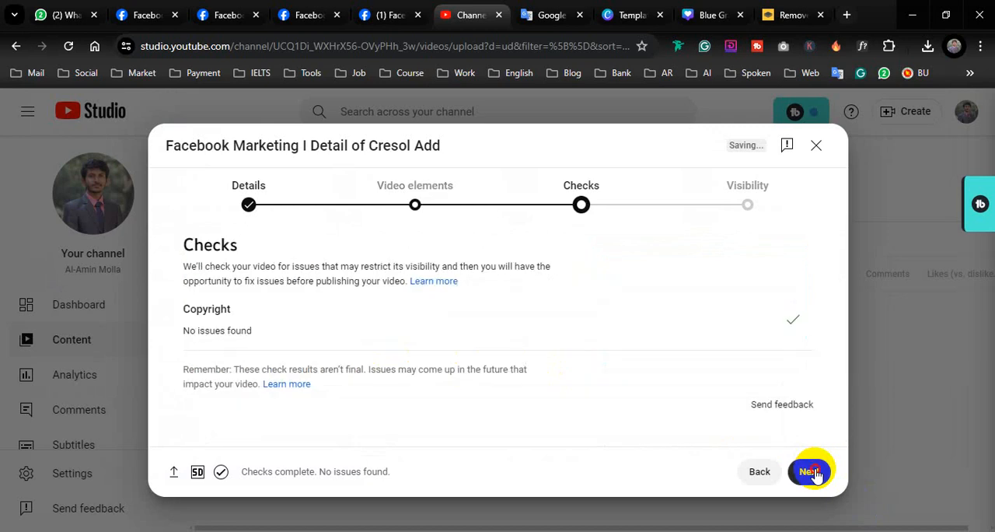
click(809, 471)
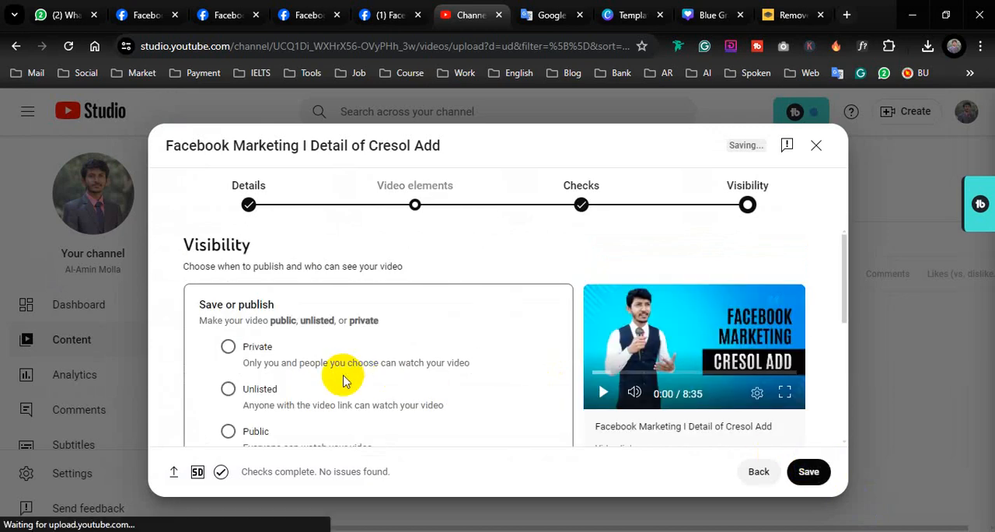
scroll(225, 404, down, 1)
click(229, 360)
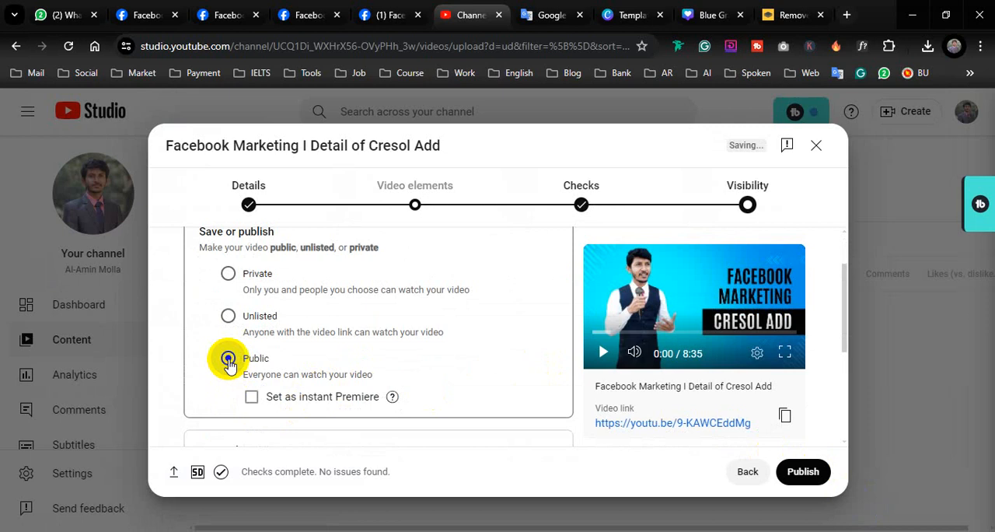
click(813, 472)
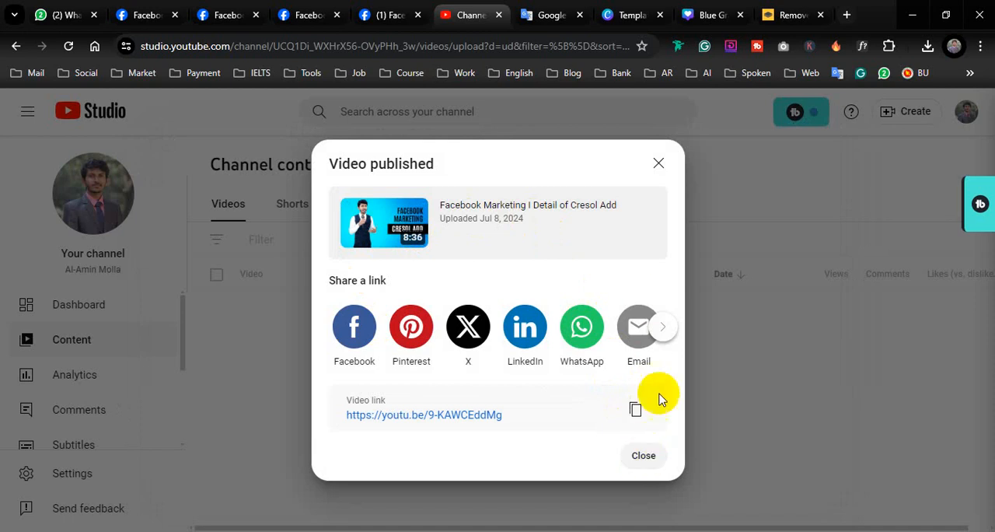
click(644, 457)
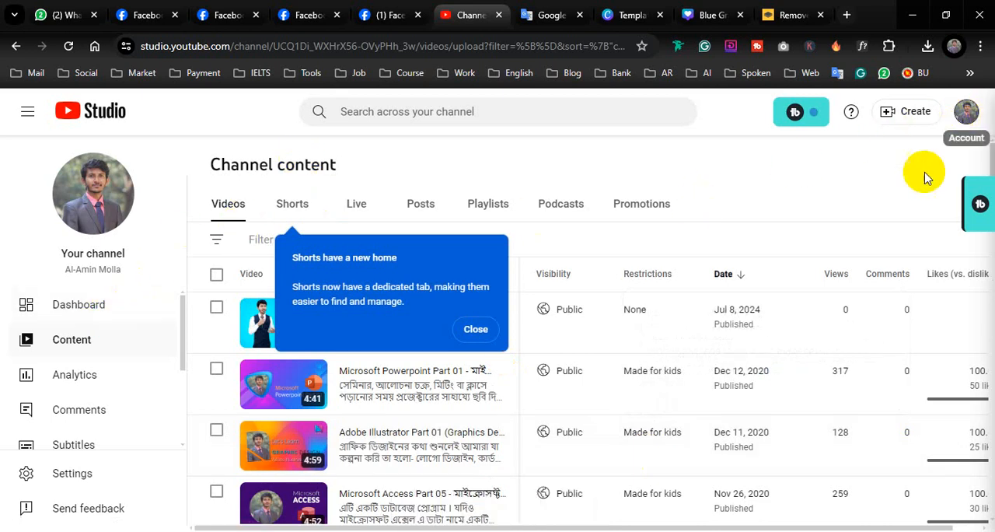
Step: Go to the YouTube channel's playlists, open the Facebook Marketing playlist to play the published video, and pause it
click(858, 203)
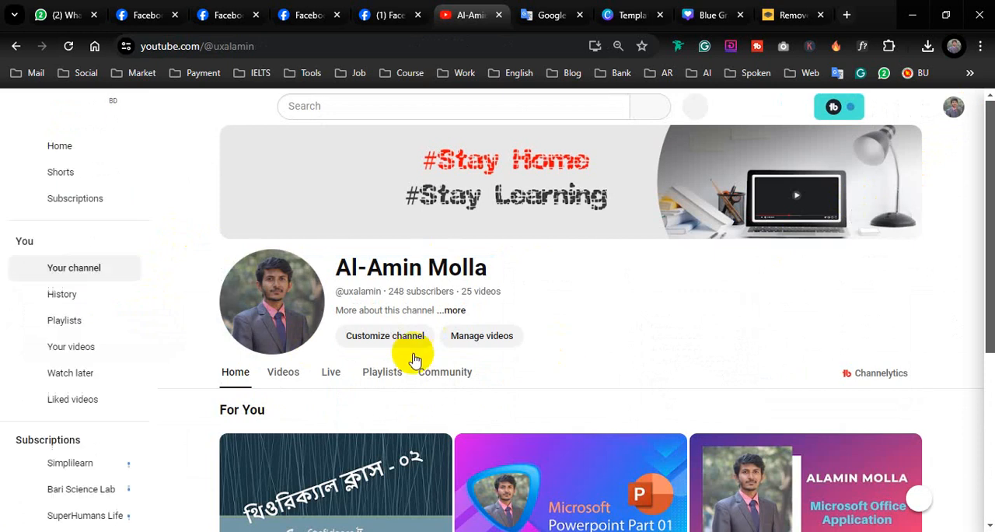
click(386, 372)
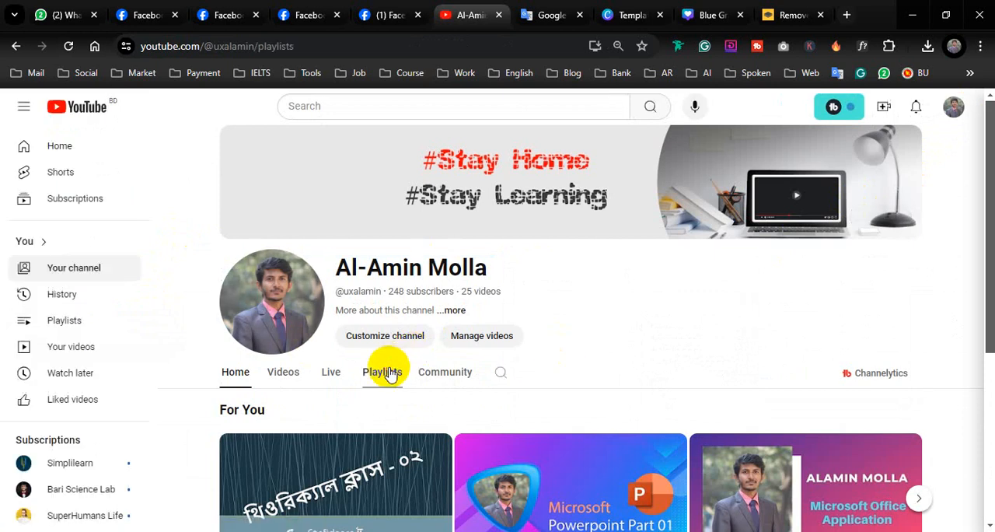
scroll(385, 381, down, 2)
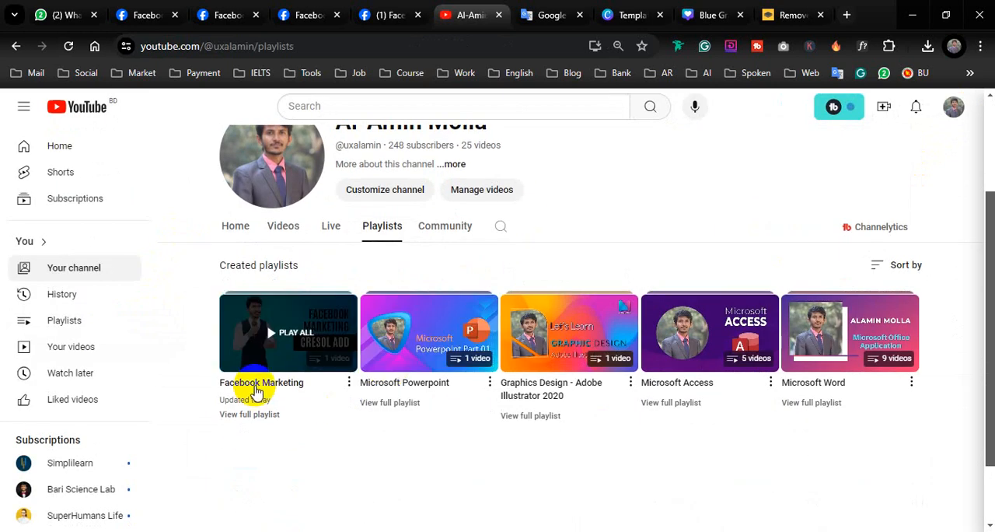
click(259, 387)
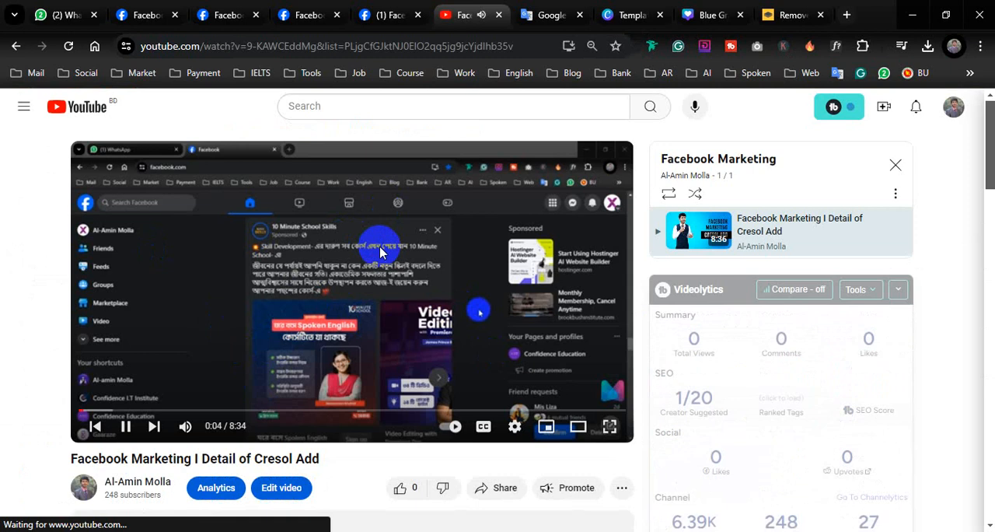
click(126, 426)
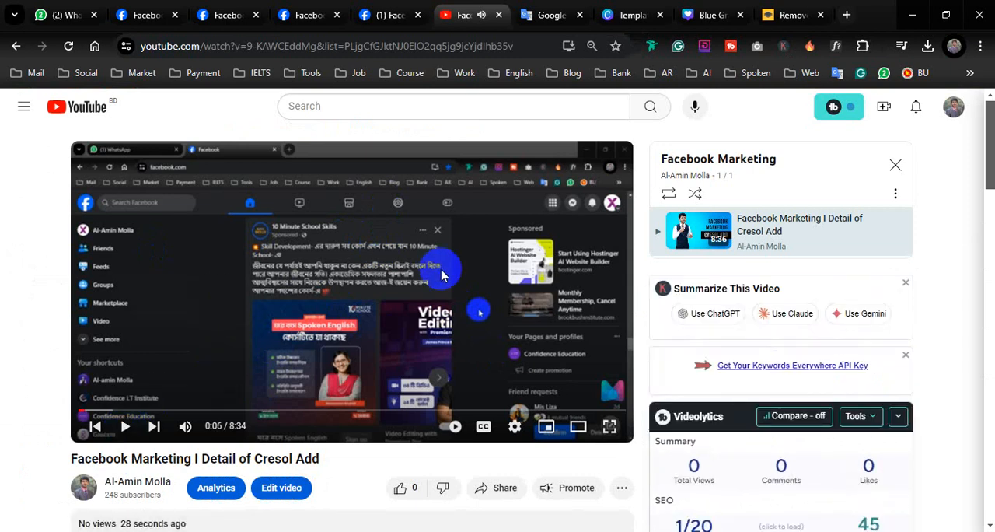